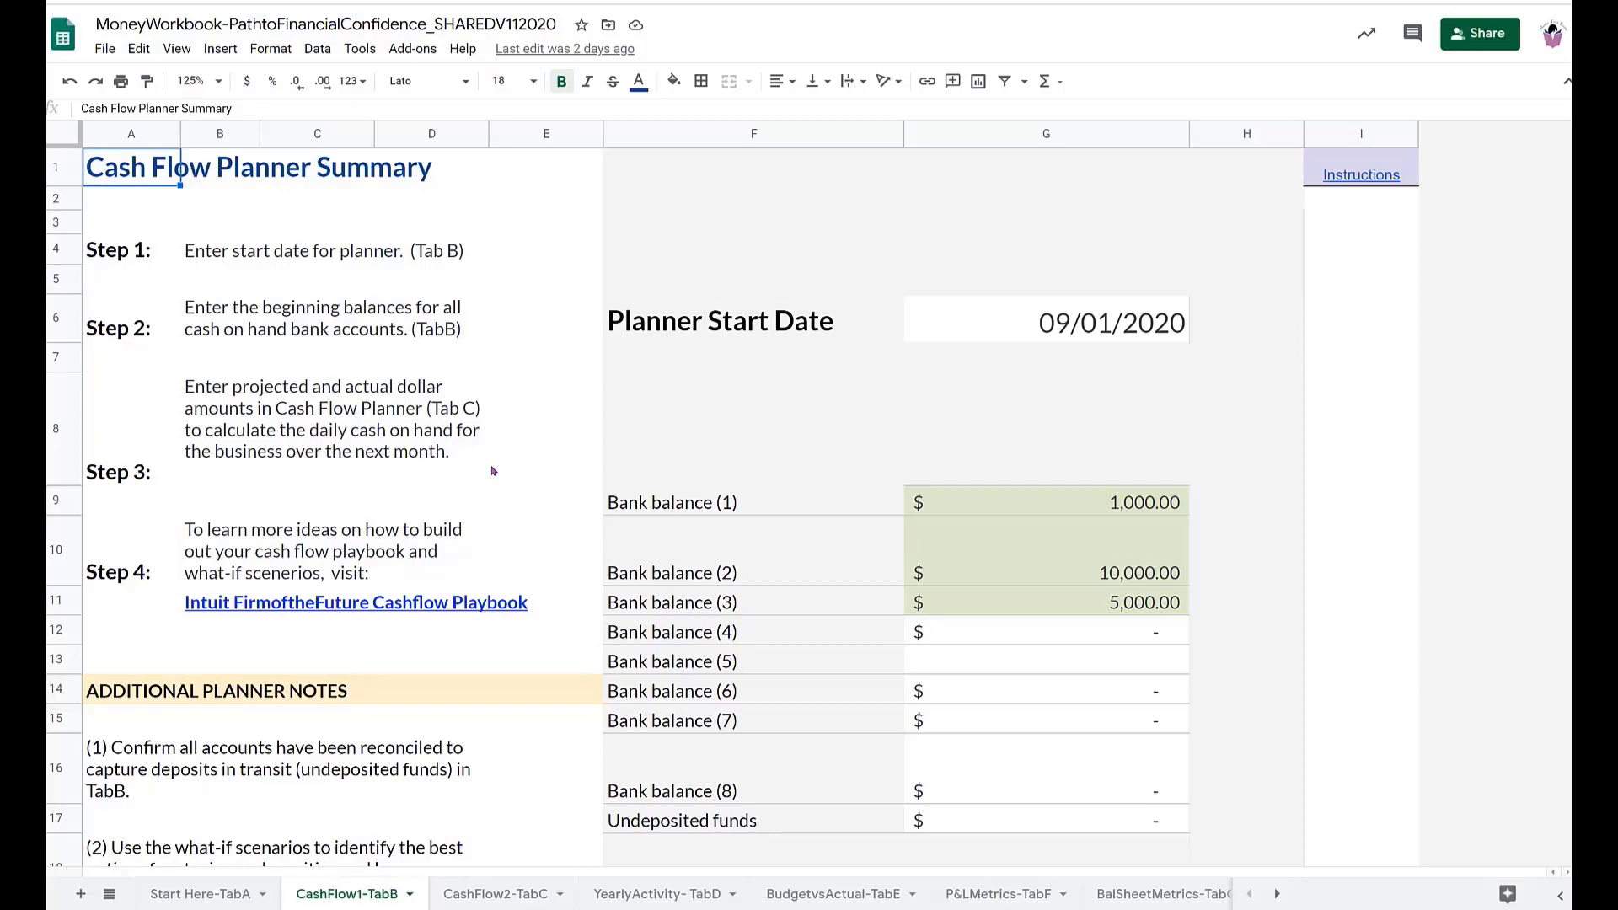
Review the planner start date on CashFlow1-TabB and the Money In section of the daily planner on CashFlow2-TabC
{"action": "left_click", "coordinate": [493, 471]}
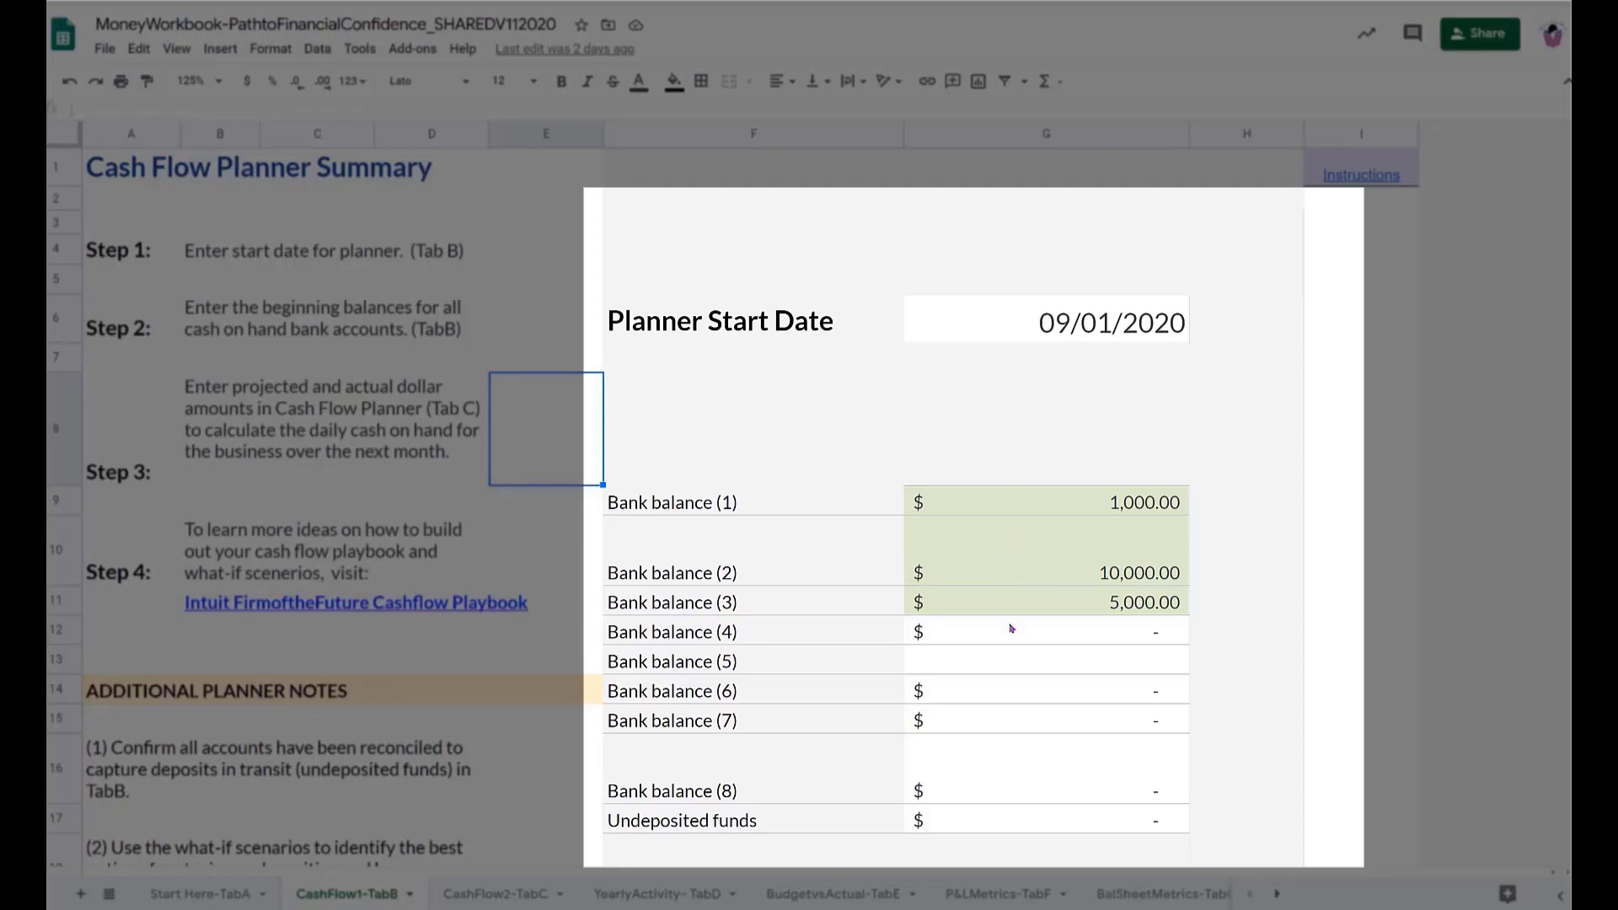
{"action": "left_click", "coordinate": [1052, 325]}
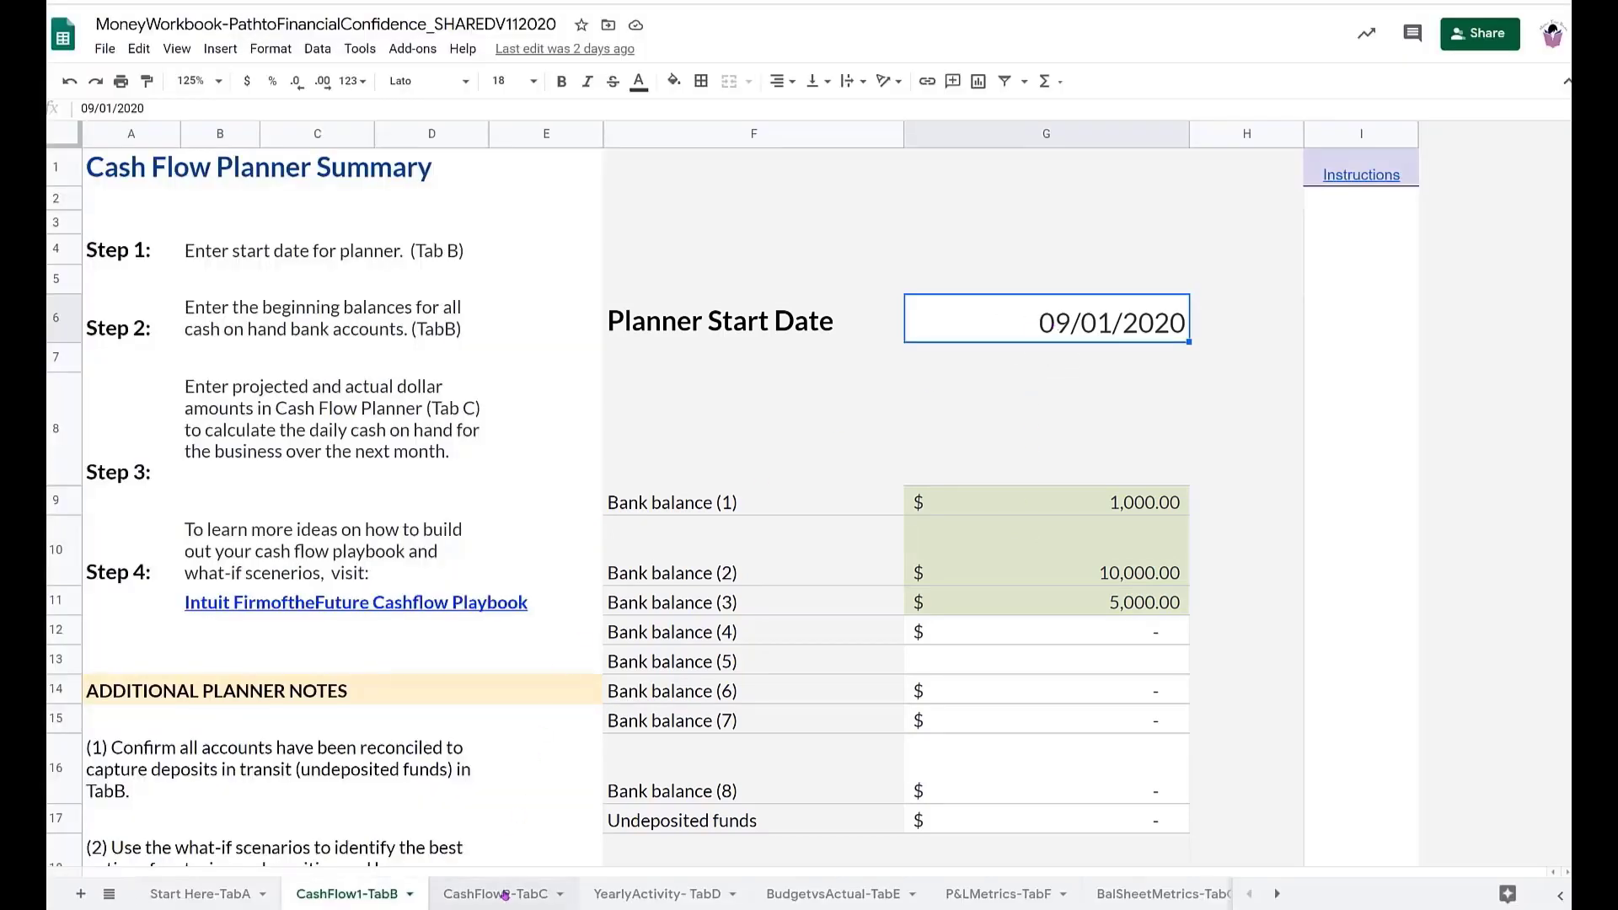
{"action": "left_click", "coordinate": [506, 895]}
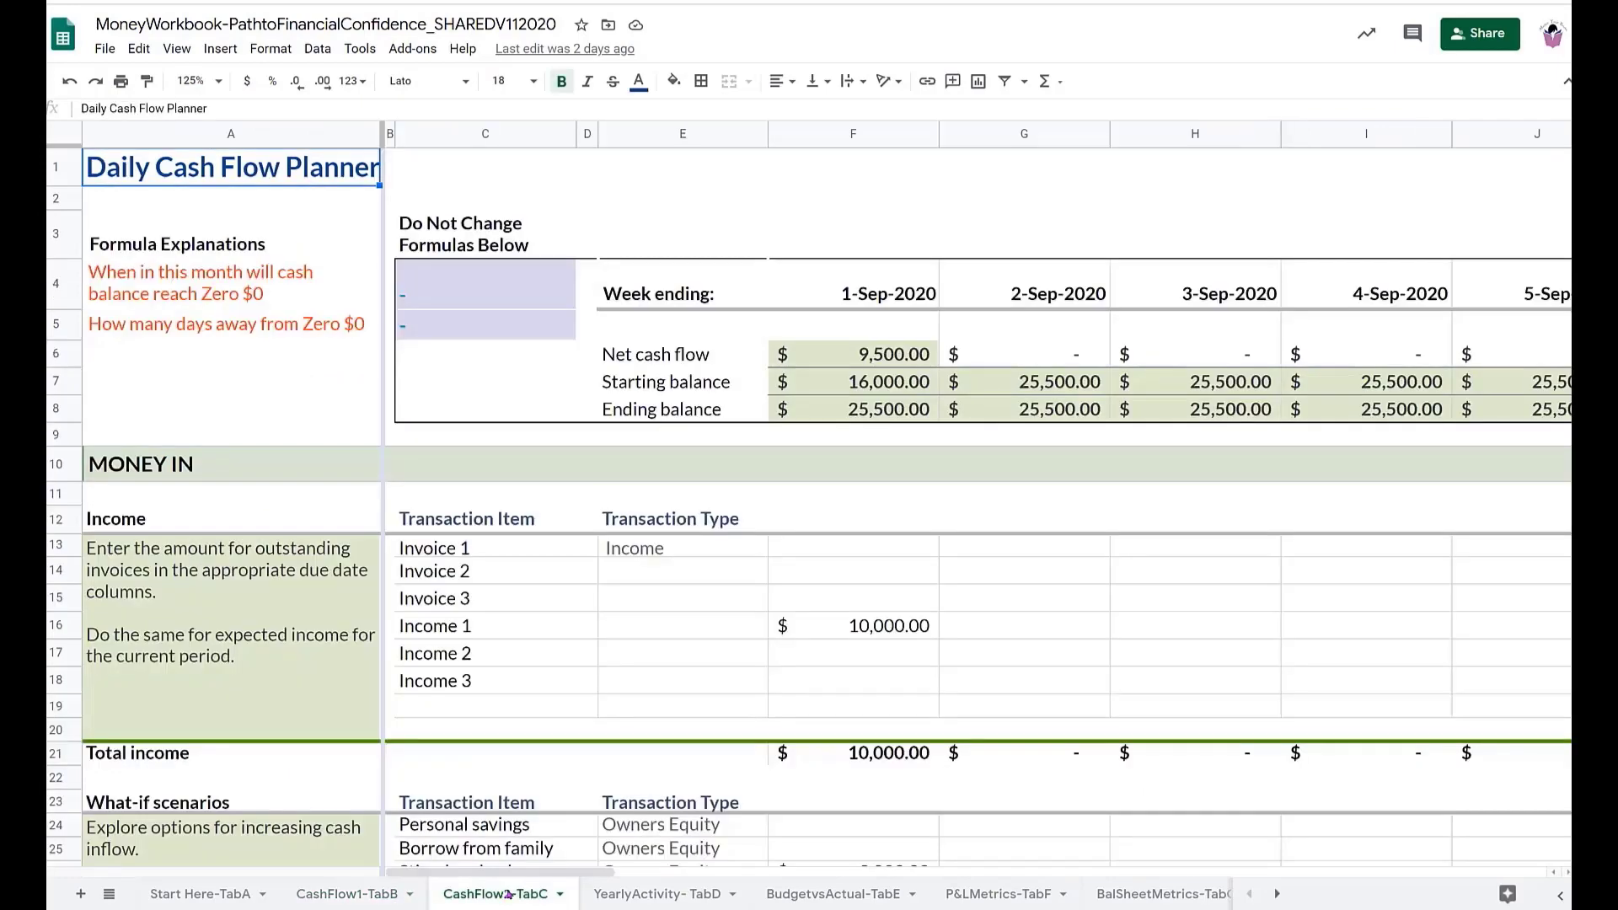
{"action": "scroll", "coordinate": [750, 602], "scroll_direction": "down", "scroll_amount": 1}
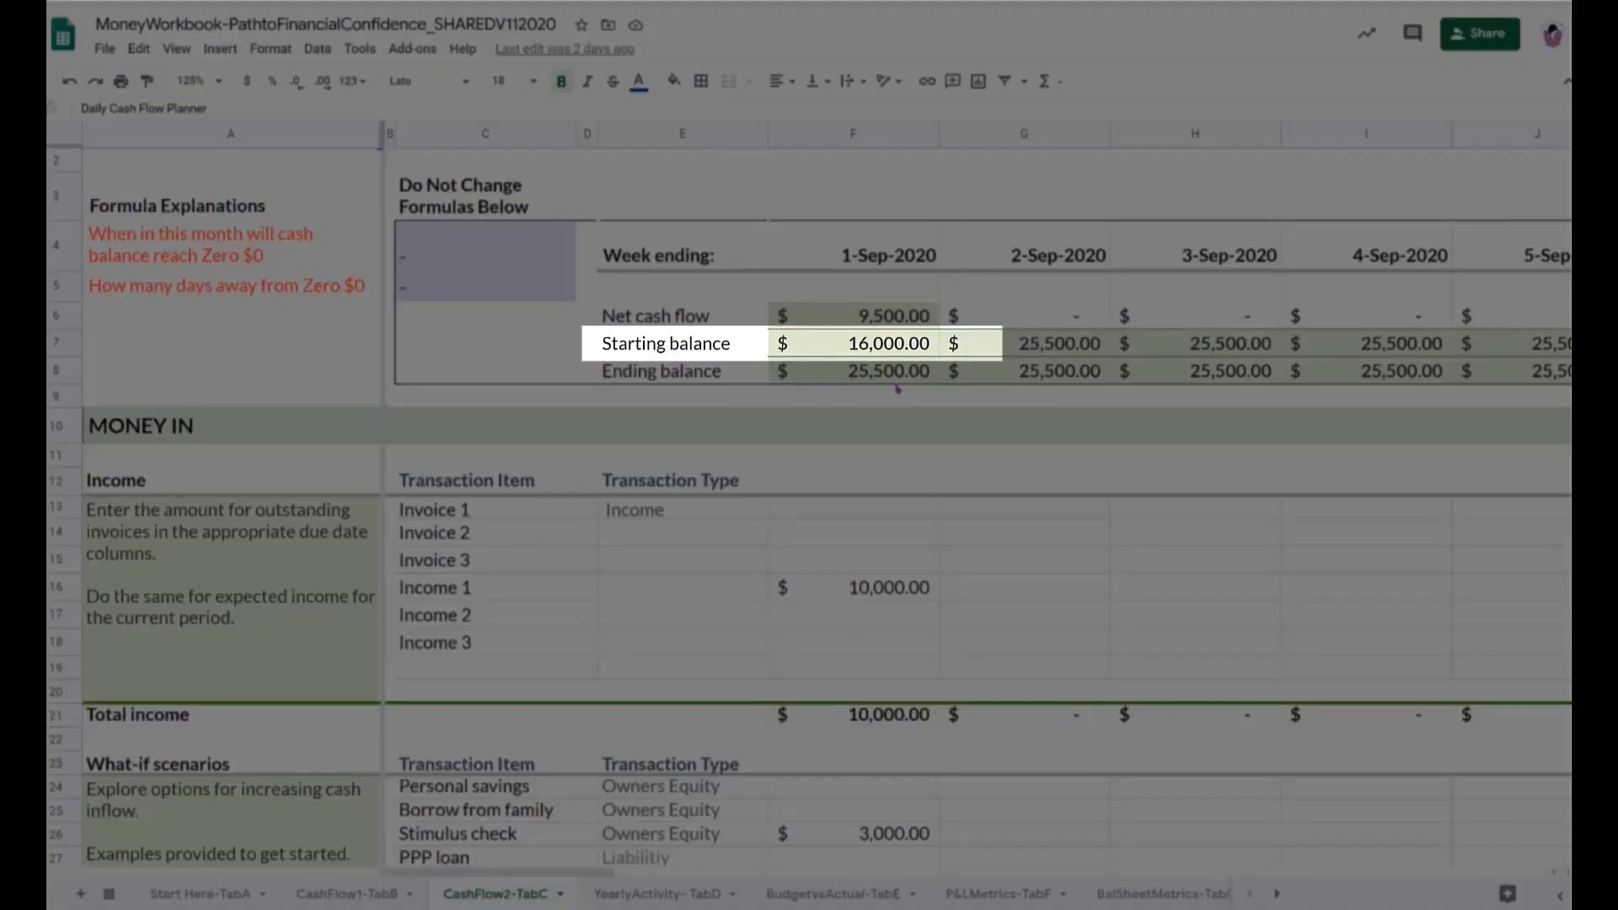
{"action": "scroll", "coordinate": [854, 618], "scroll_direction": "down", "scroll_amount": 1}
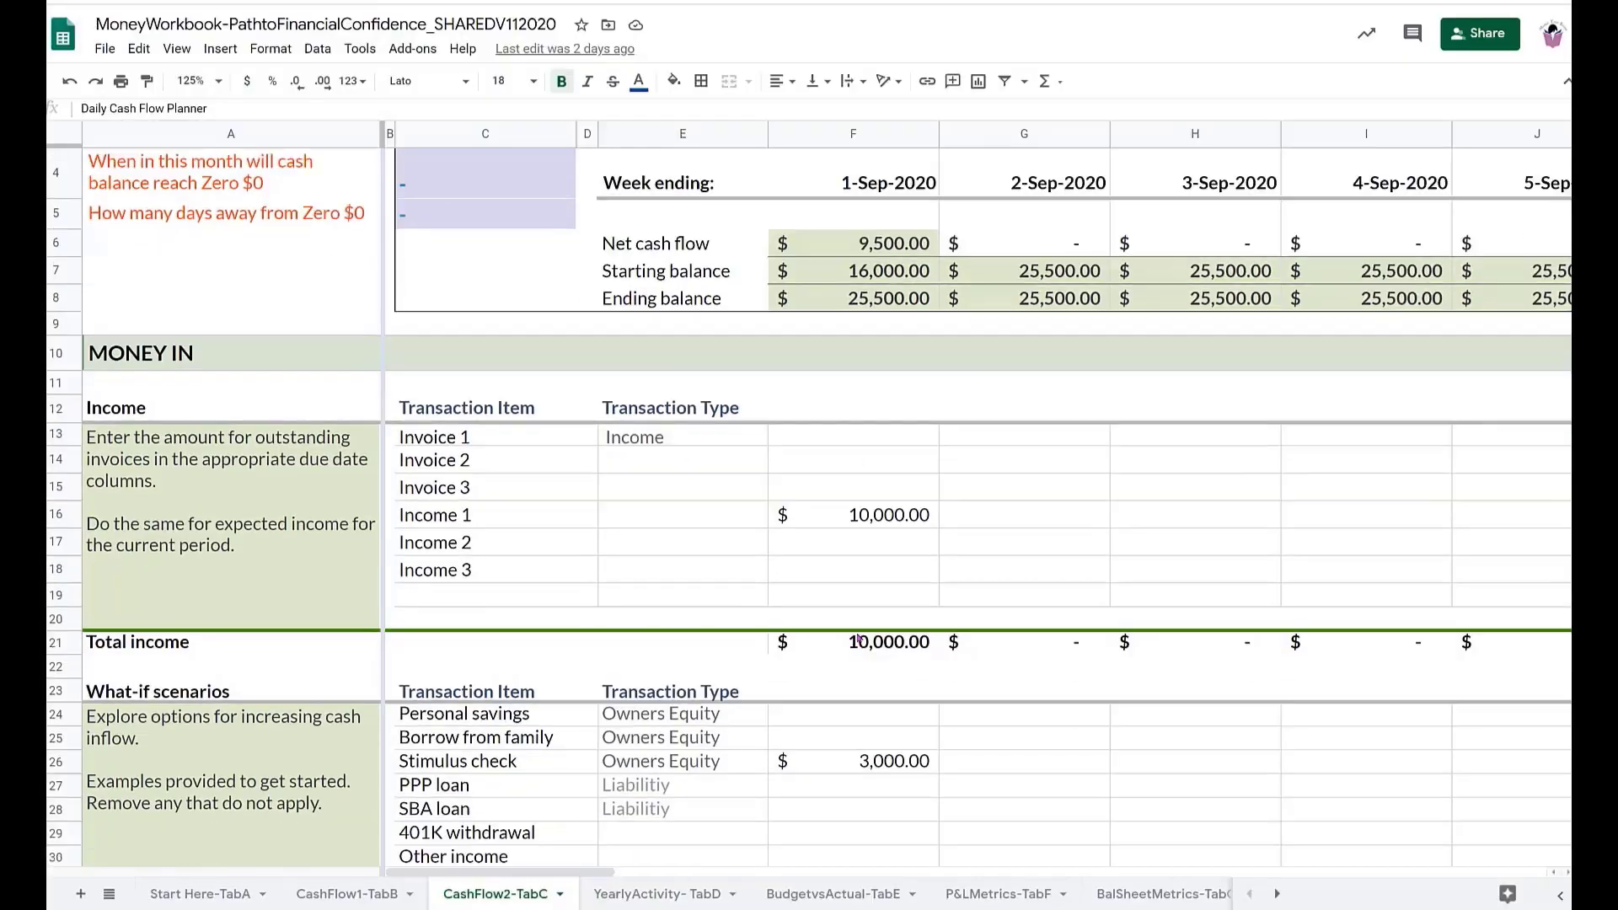
{"action": "scroll", "coordinate": [861, 677], "scroll_direction": "down", "scroll_amount": 2}
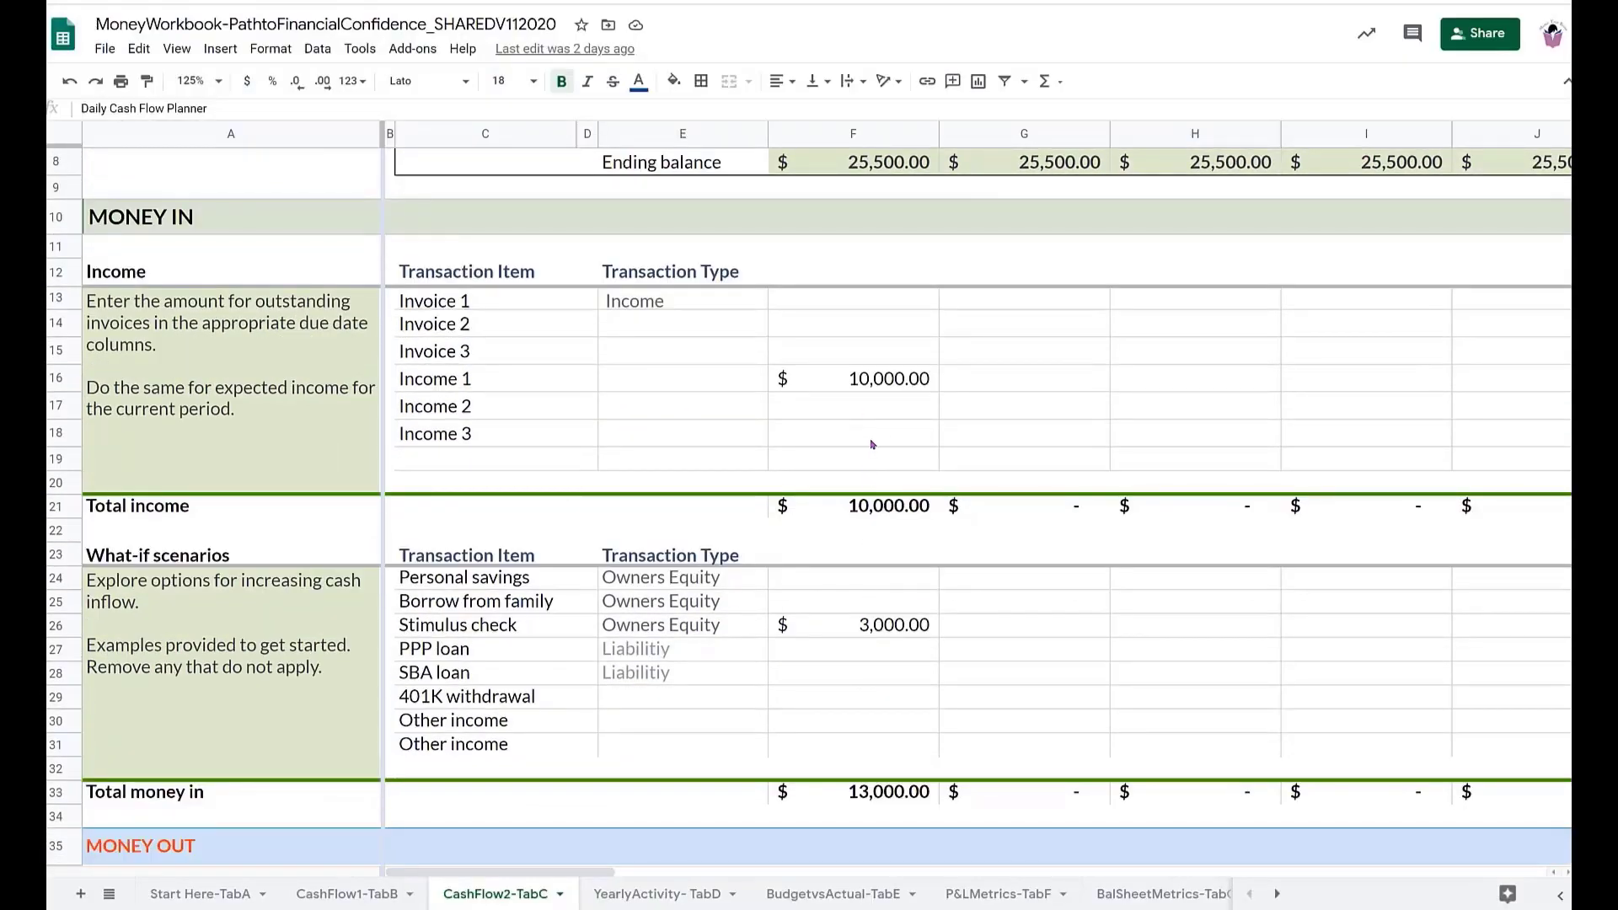
{"action": "left_click", "coordinate": [879, 401]}
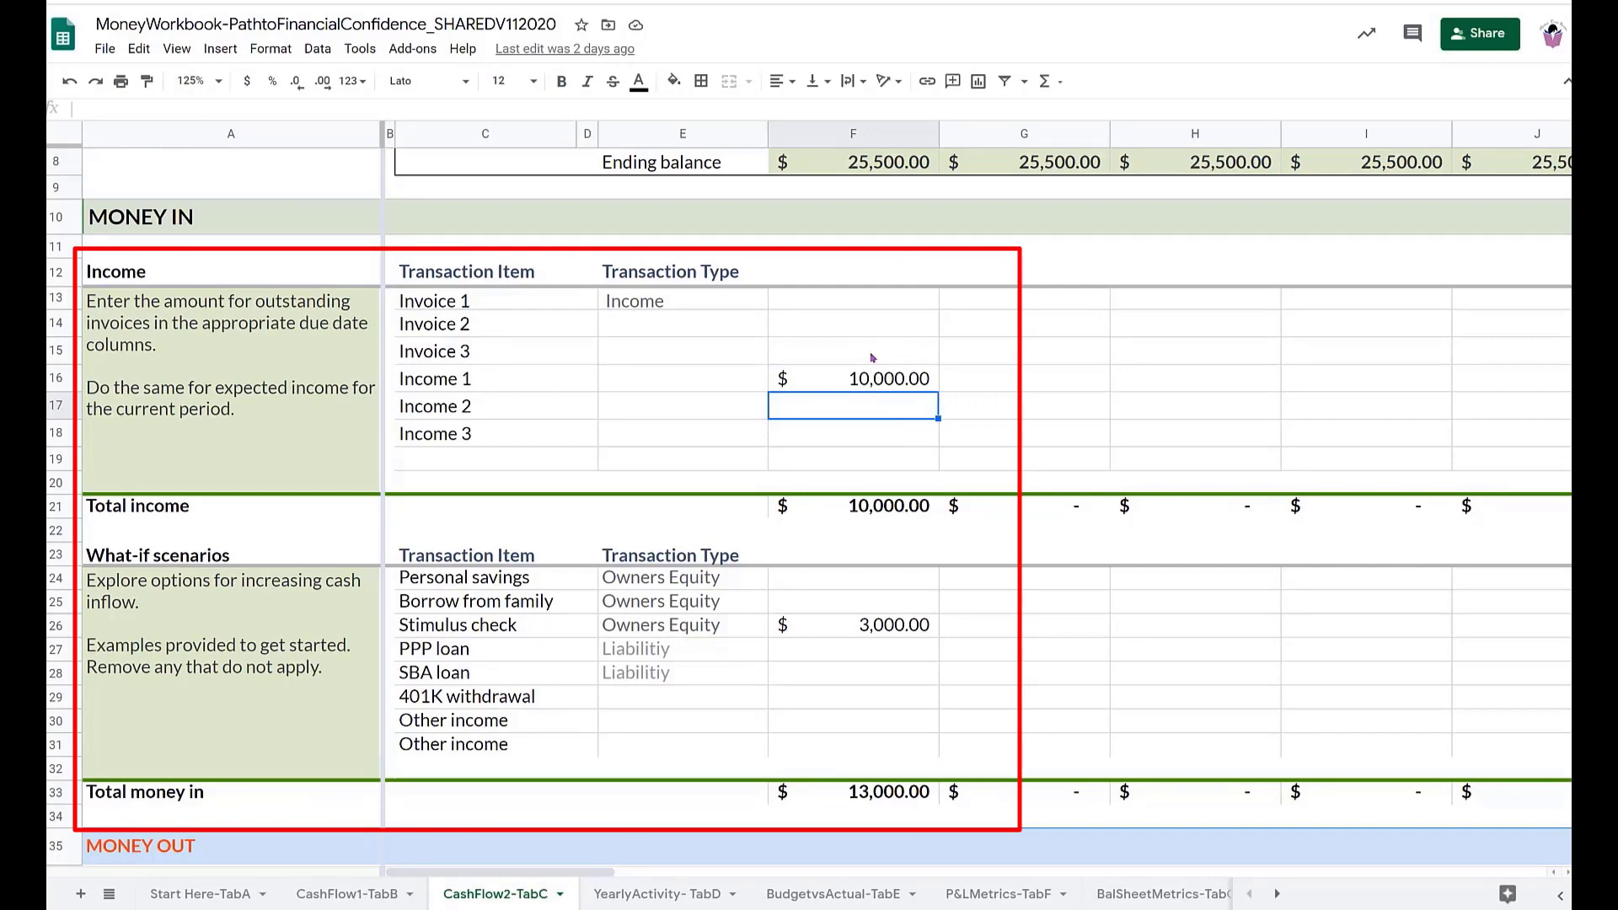
{"action": "scroll", "coordinate": [884, 394], "scroll_direction": "down", "scroll_amount": 1}
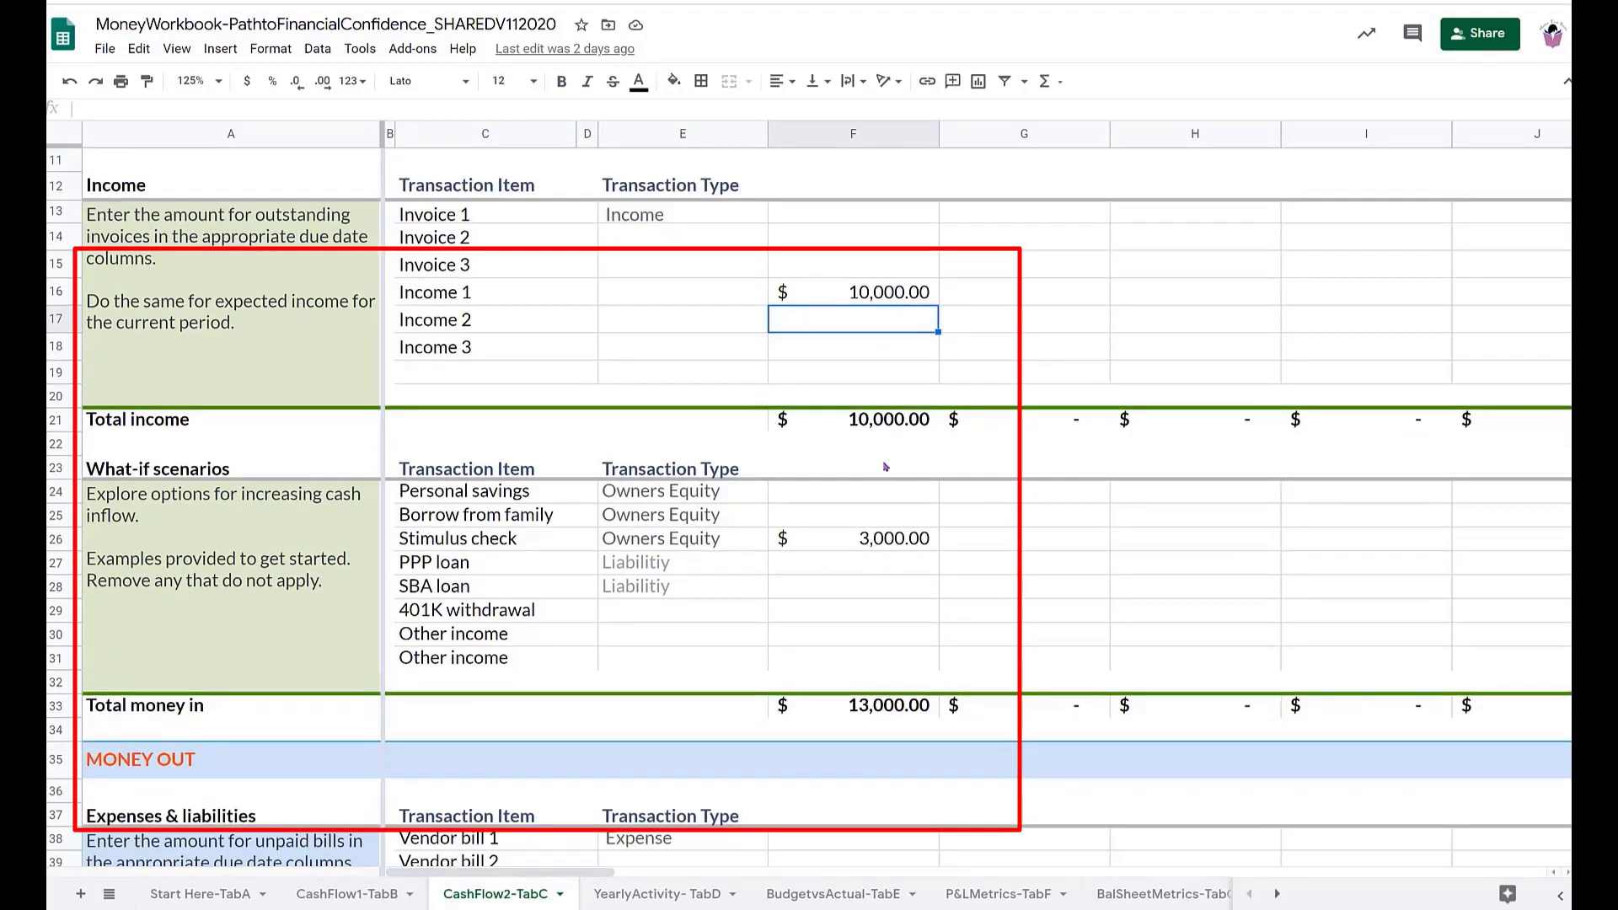
Examine the Money Out section of the daily planner, from the expenses through the what-if scenarios to total money out
{"action": "scroll", "coordinate": [893, 619], "scroll_direction": "down", "scroll_amount": 5}
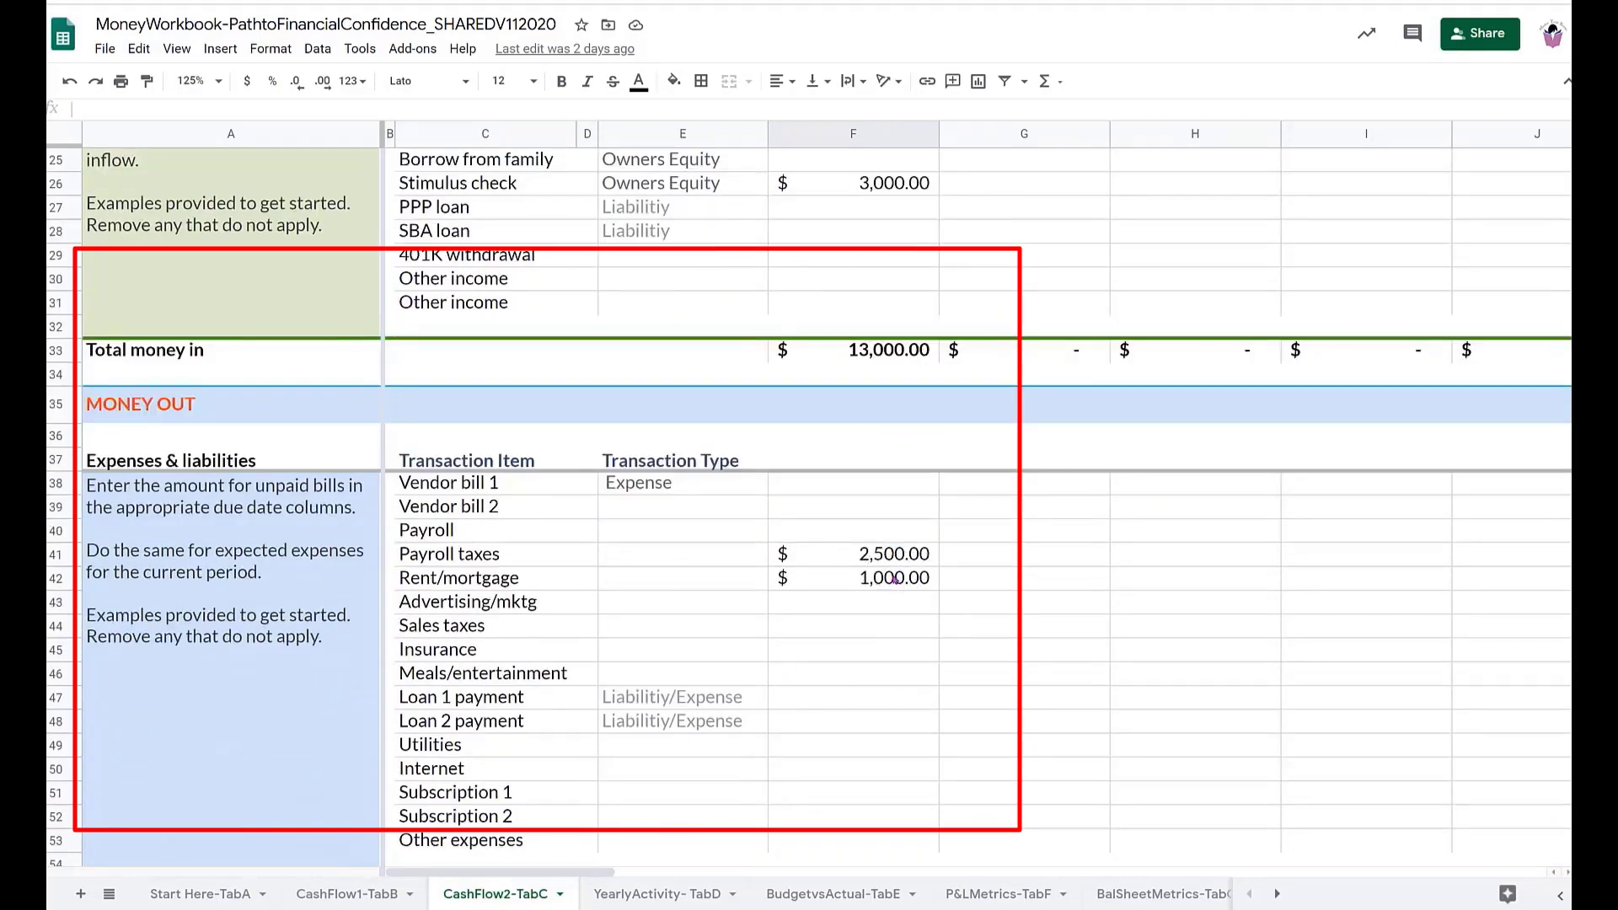
{"action": "left_click", "coordinate": [895, 580]}
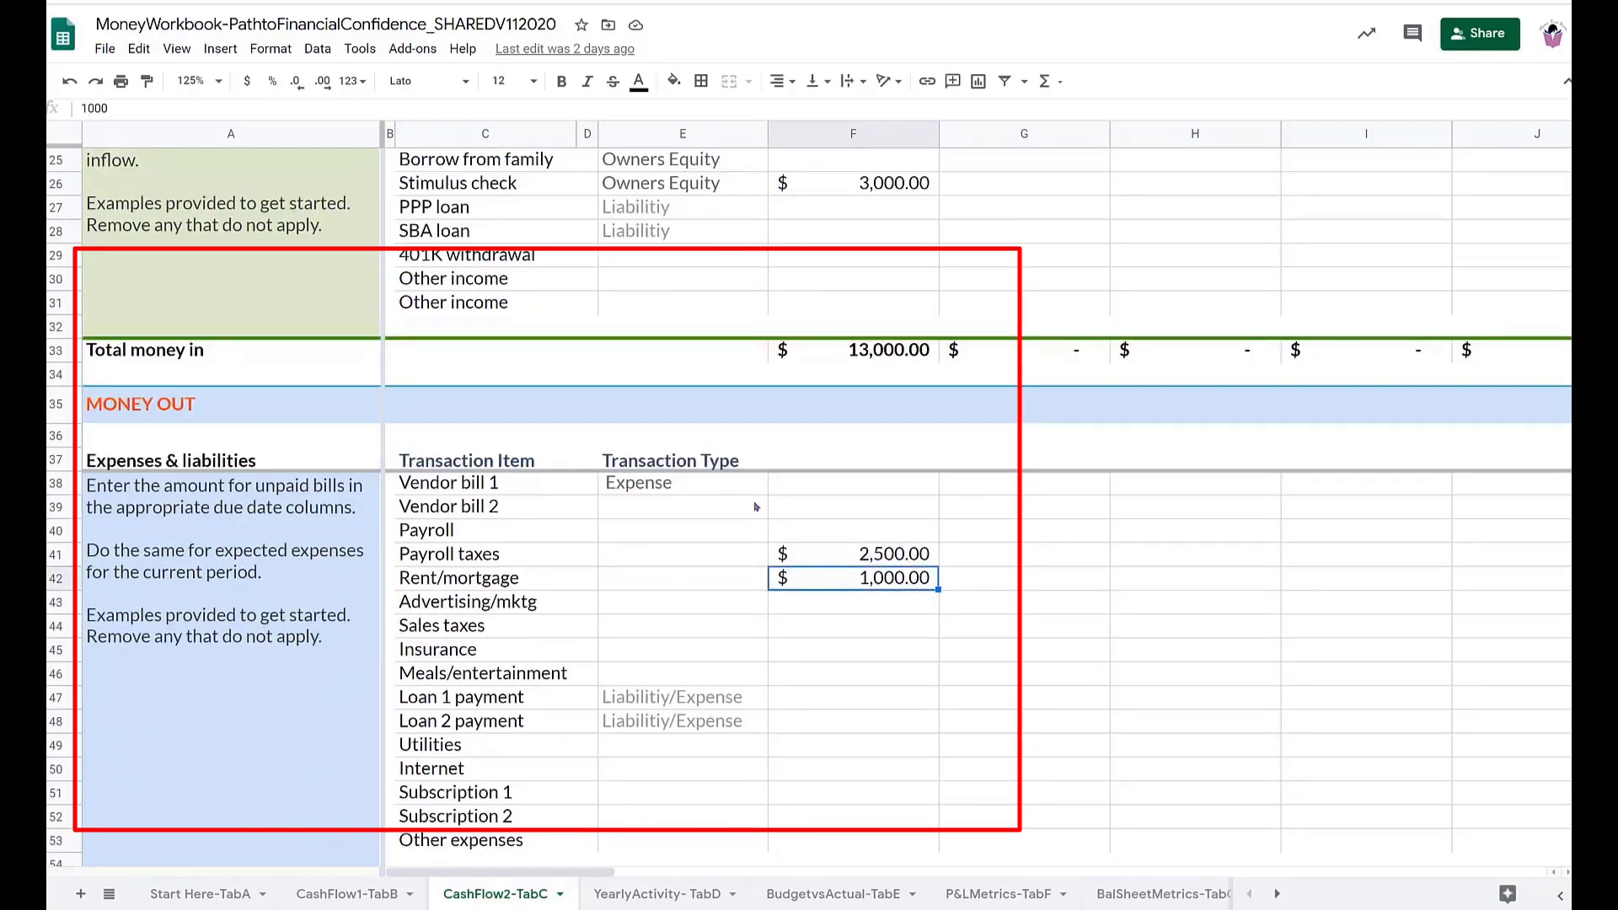
{"action": "scroll", "coordinate": [870, 697], "scroll_direction": "down", "scroll_amount": 7}
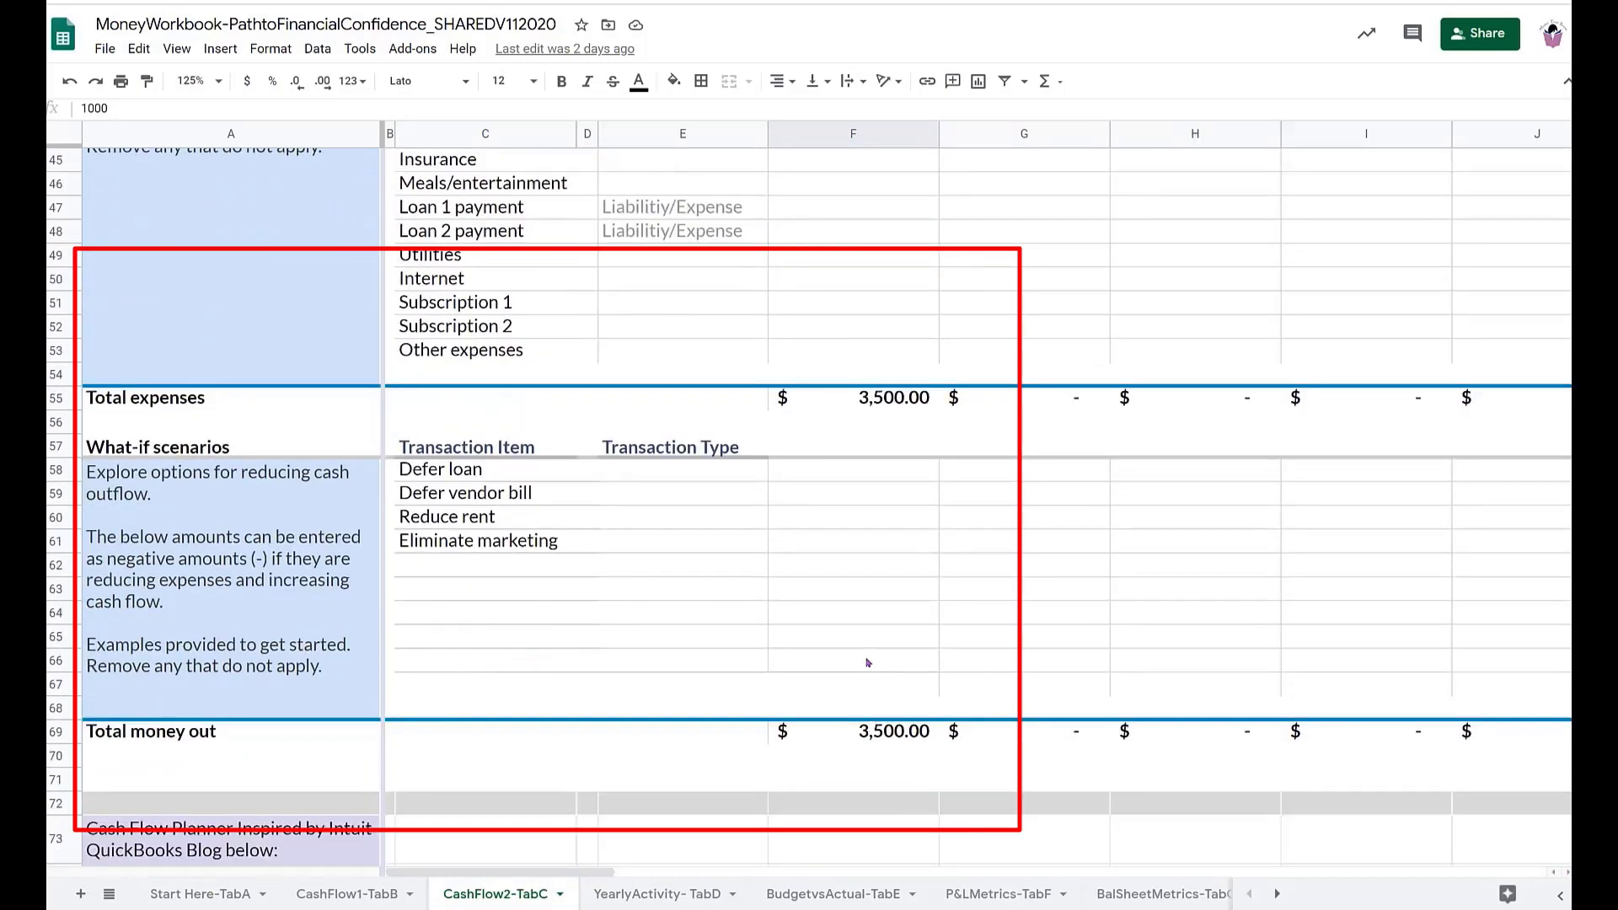
{"action": "left_click", "coordinate": [868, 663]}
{"action": "scroll", "coordinate": [873, 683], "scroll_direction": "down", "scroll_amount": 1}
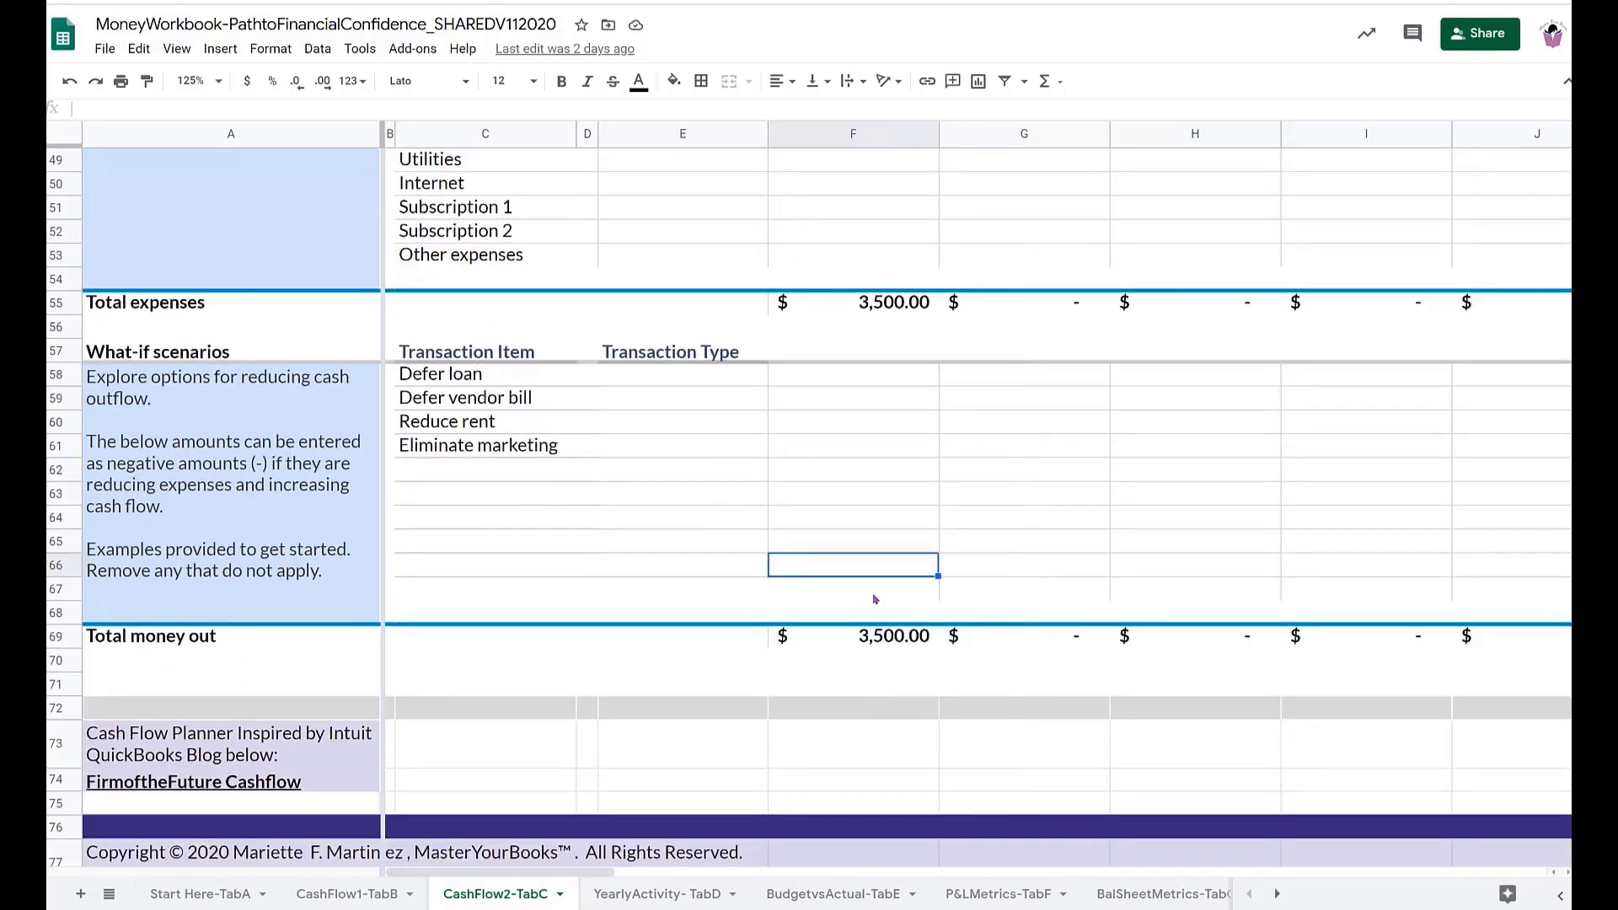
{"action": "scroll", "coordinate": [877, 628], "scroll_direction": "down", "scroll_amount": 1}
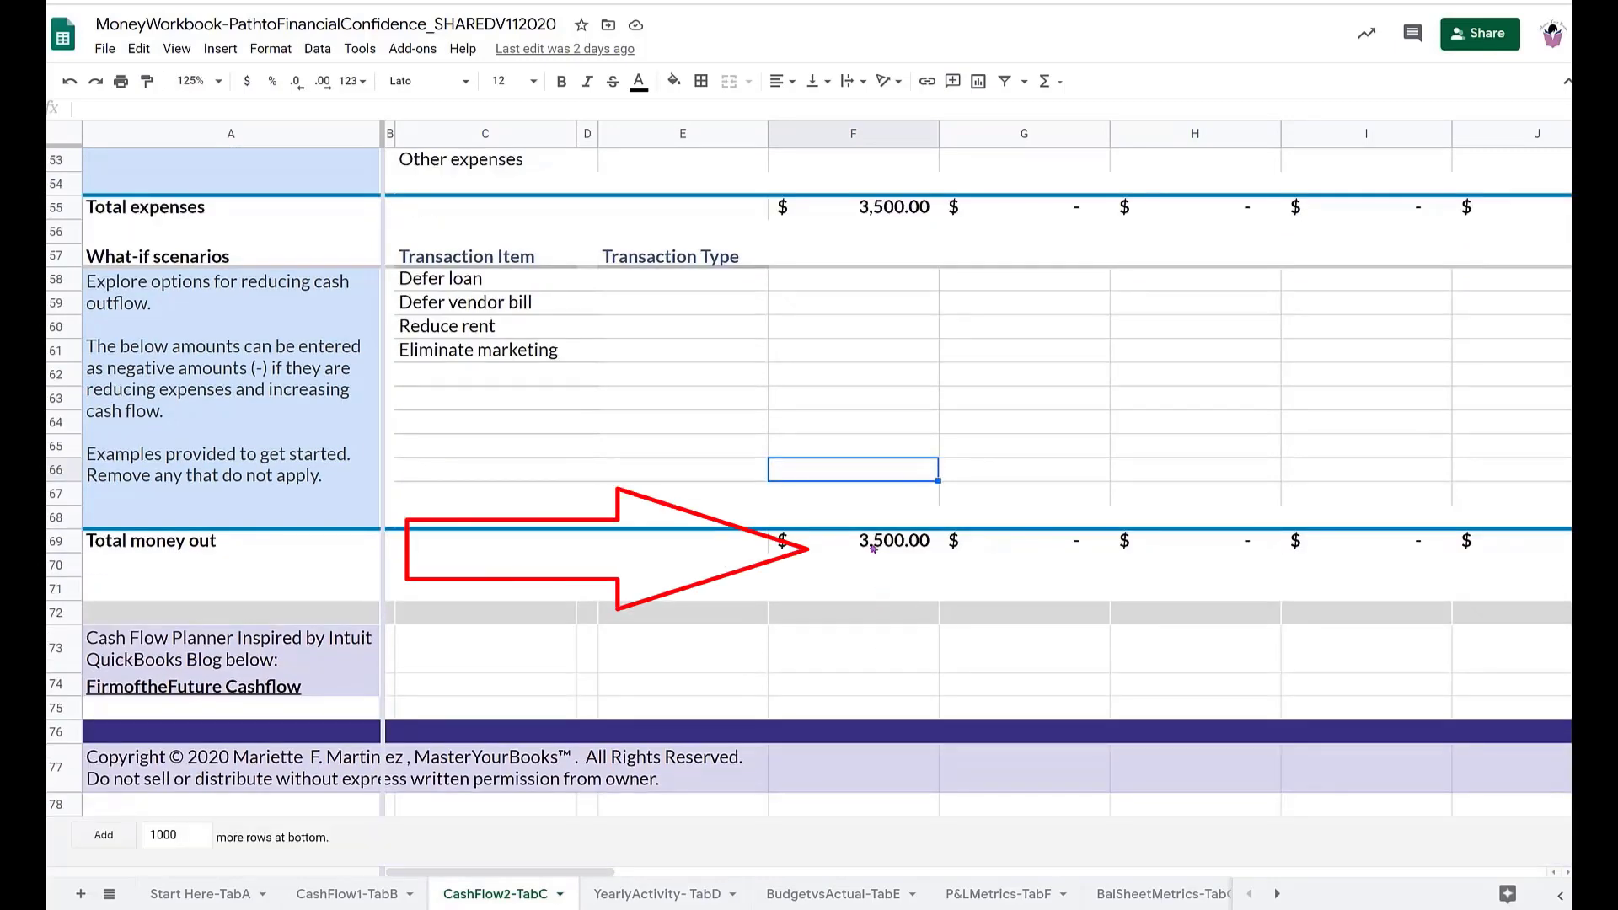
Inspect the starting balance, net cash flow and ending balance for 1-Sep-2020 in the Daily Cash Flow Planner summary
{"action": "scroll", "coordinate": [900, 440], "scroll_direction": "up", "scroll_amount": 8}
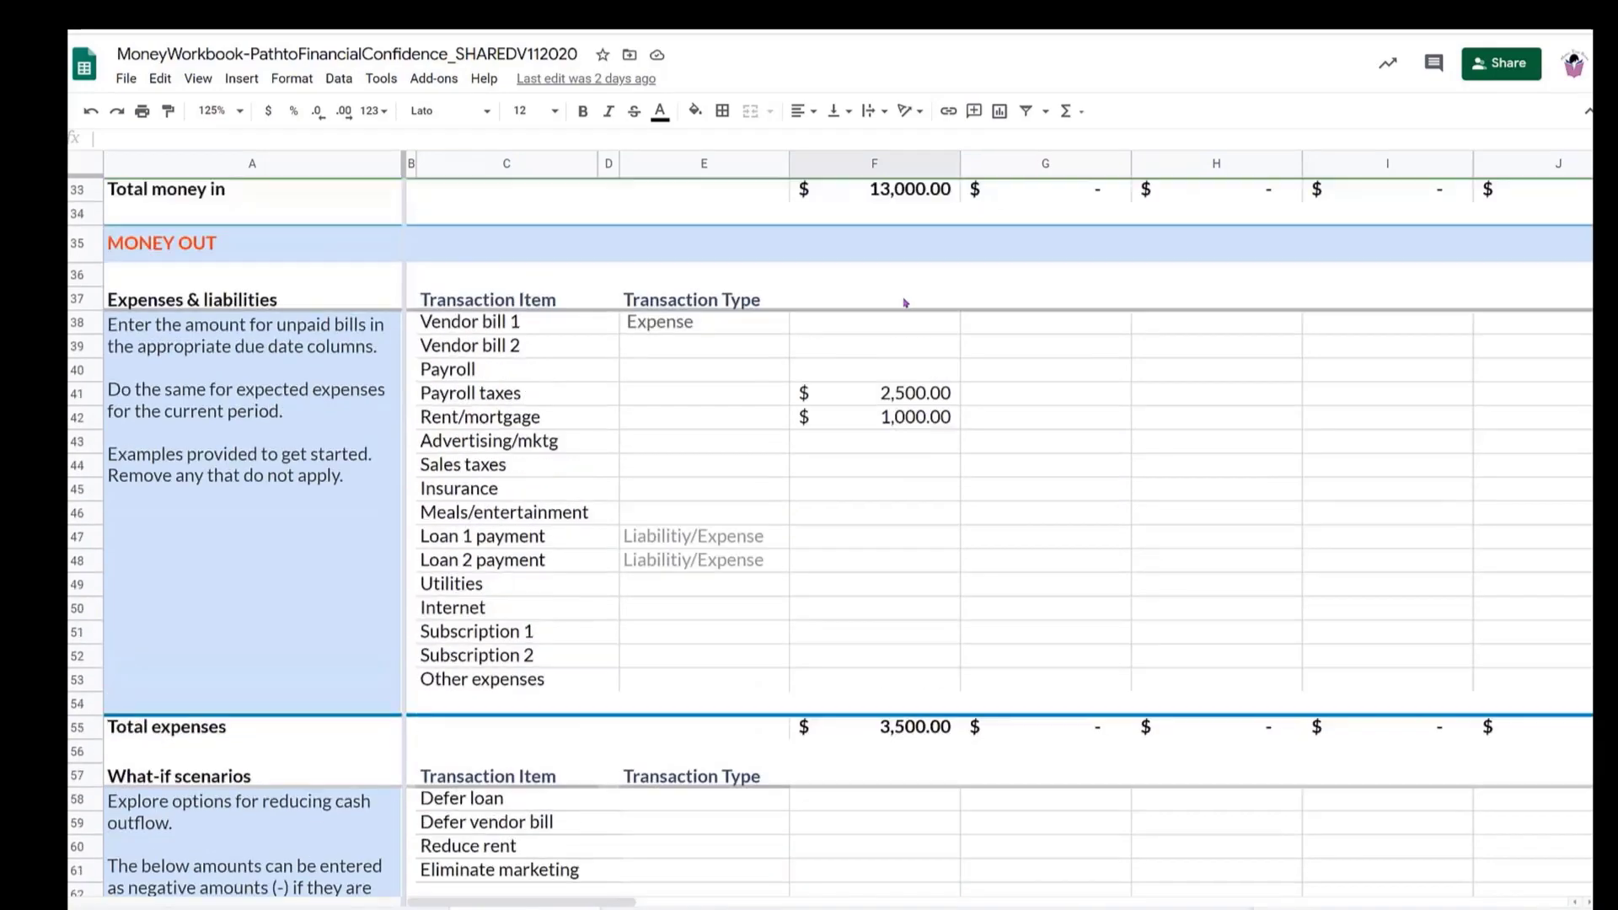
{"action": "scroll", "coordinate": [905, 302], "scroll_direction": "up", "scroll_amount": 10}
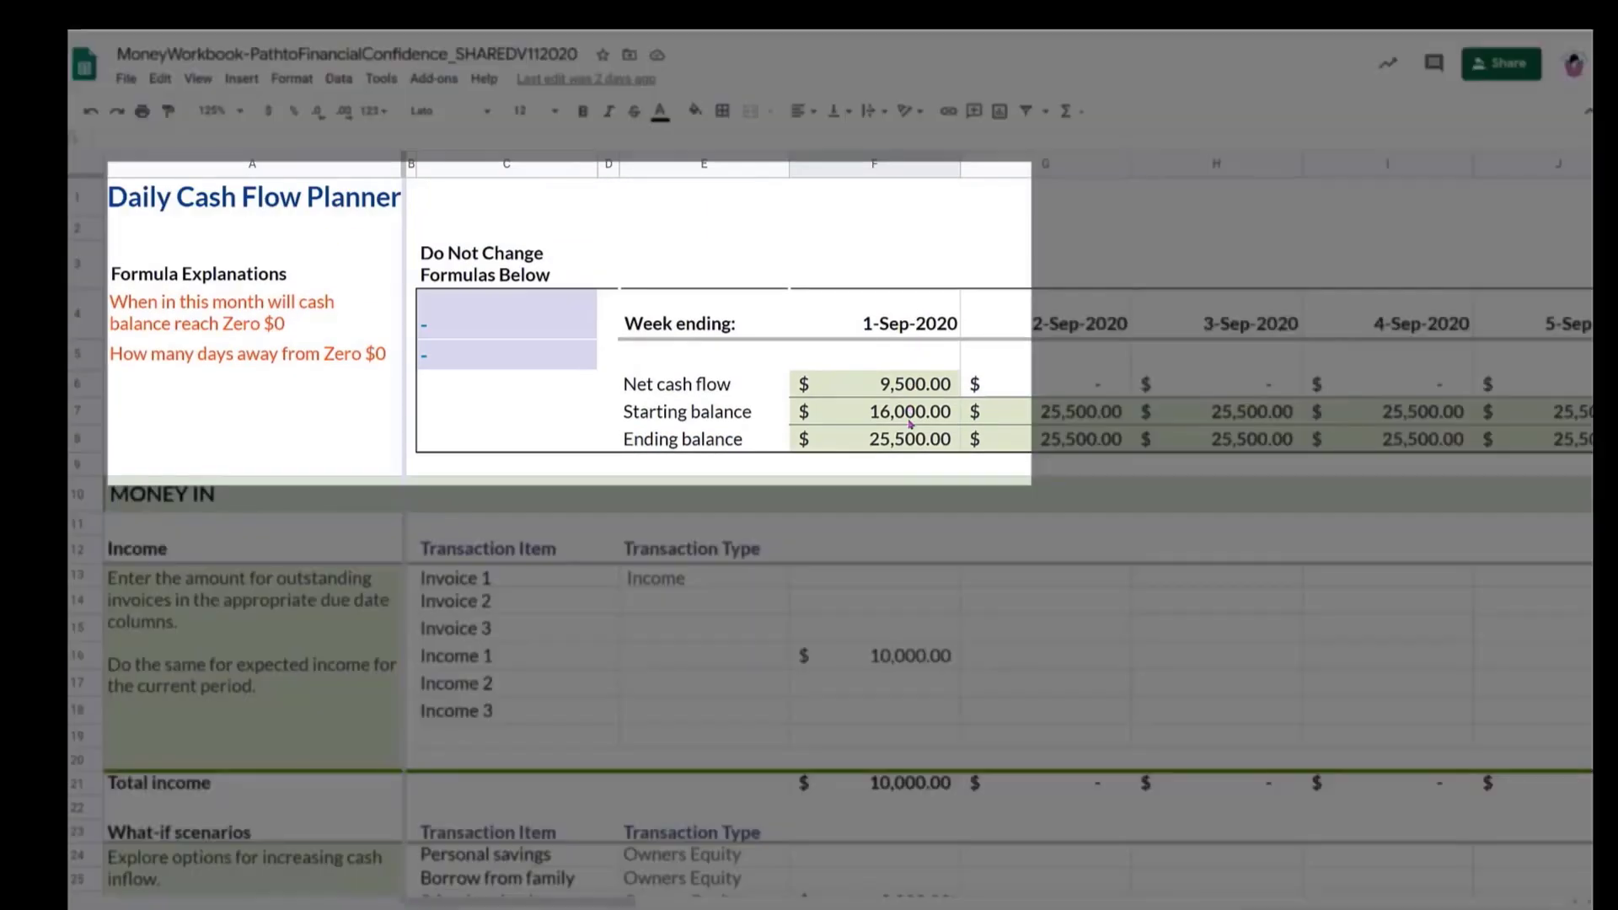
{"action": "left_click", "coordinate": [909, 420]}
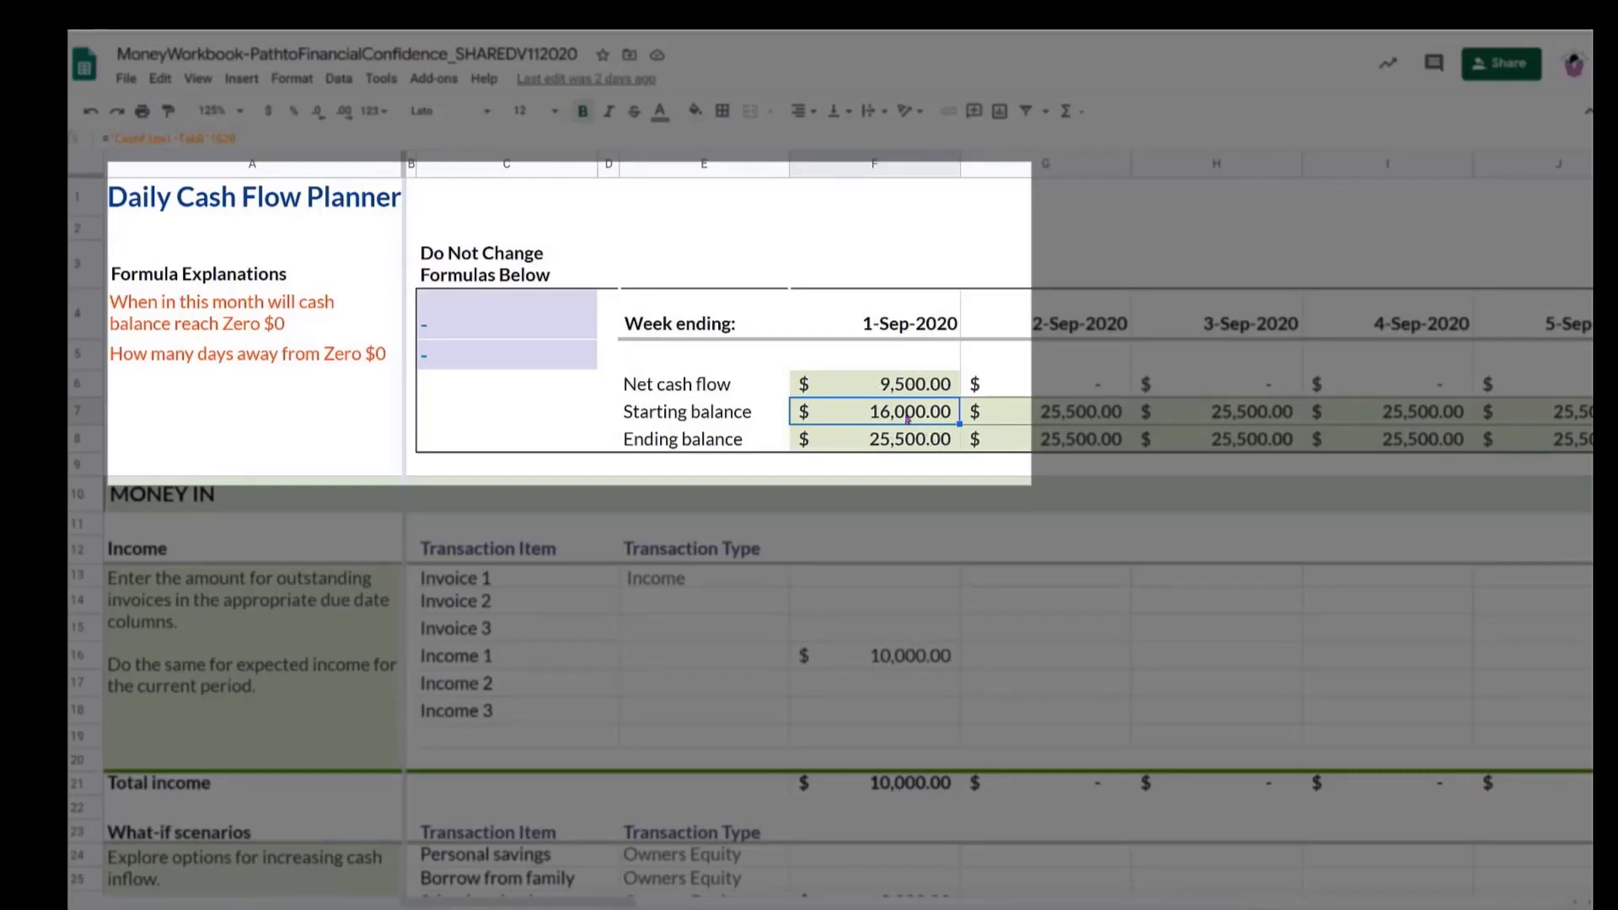
{"action": "left_click", "coordinate": [905, 386]}
{"action": "left_click", "coordinate": [920, 442]}
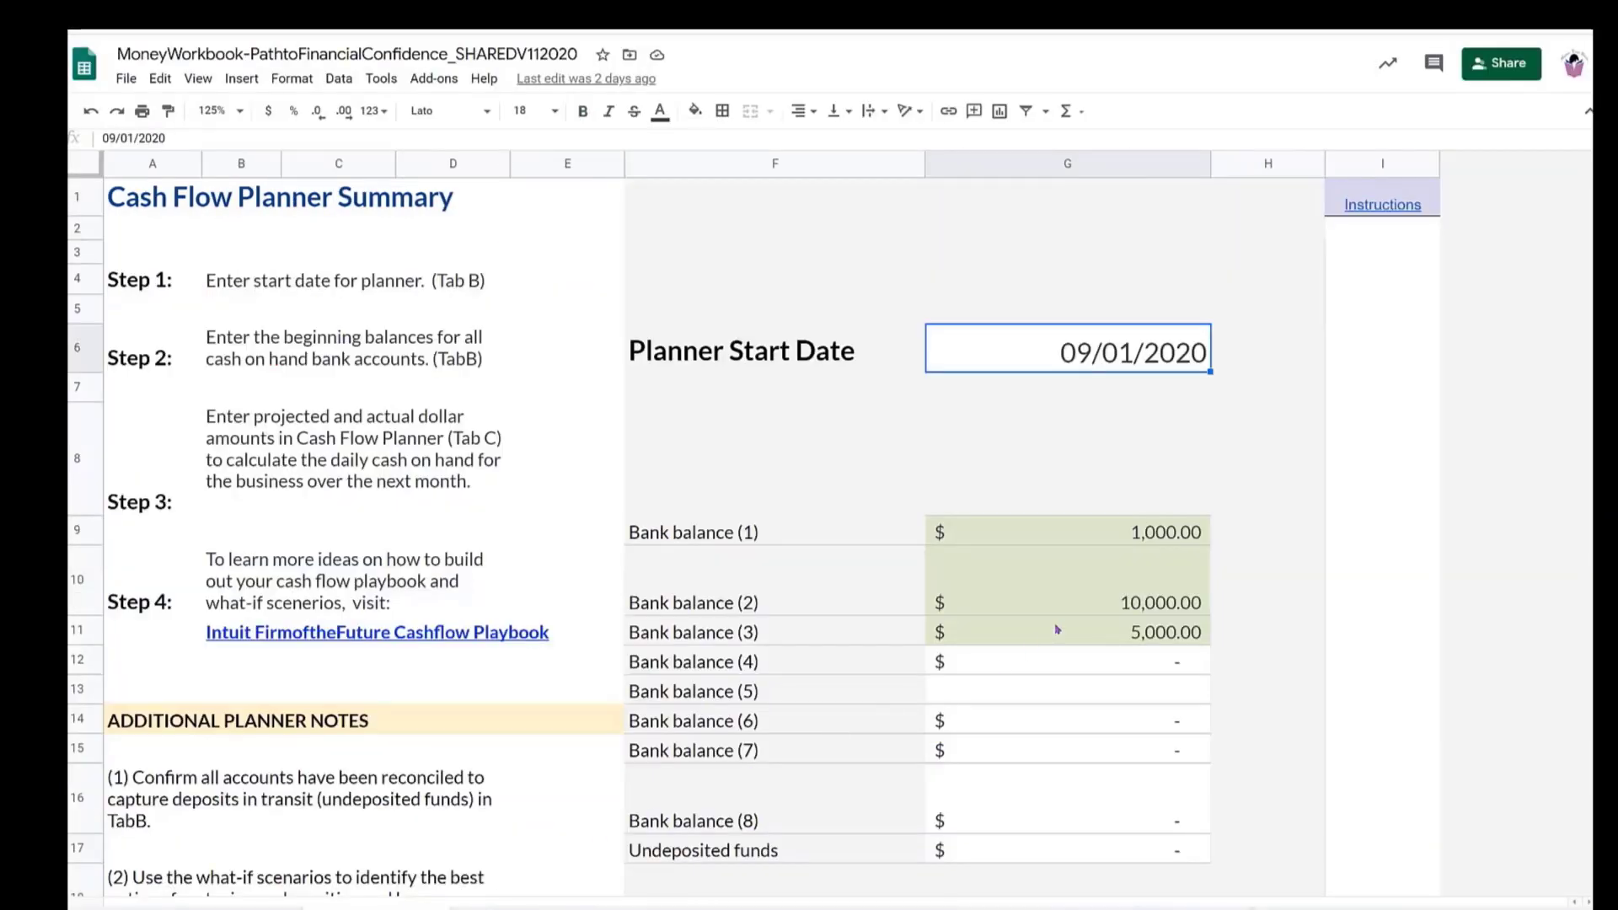
Clear the amounts for Bank balance (2) and Bank balance (3) in the Cash Flow Planner Summary
{"action": "left_click", "coordinate": [1140, 597]}
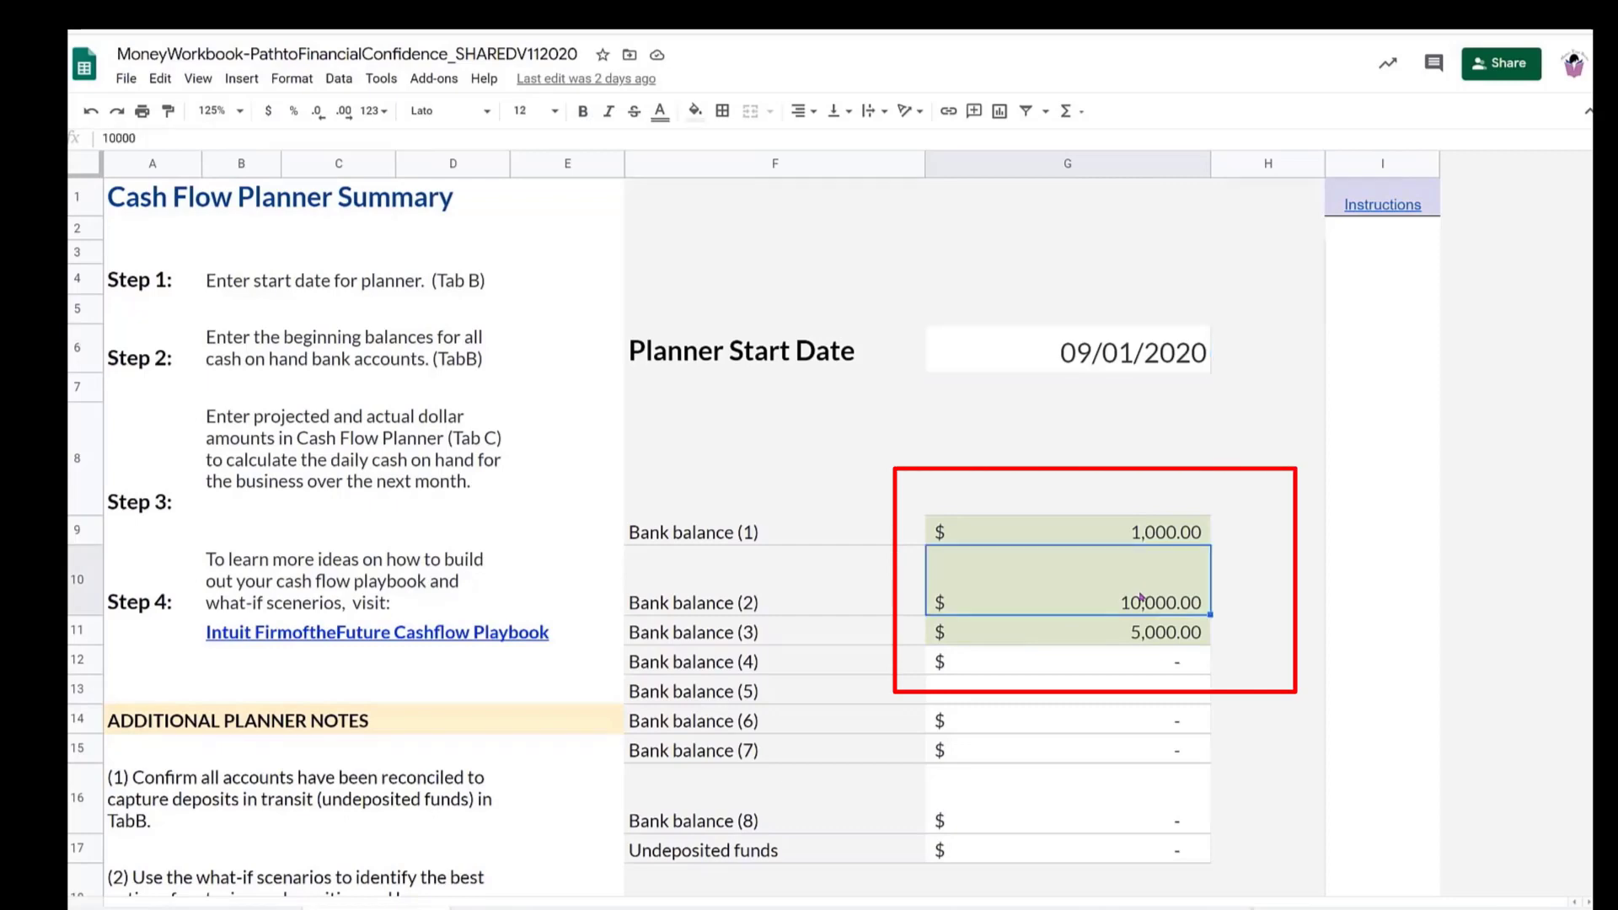
{"action": "key", "text": "Delete"}
{"action": "left_click", "coordinate": [1126, 633]}
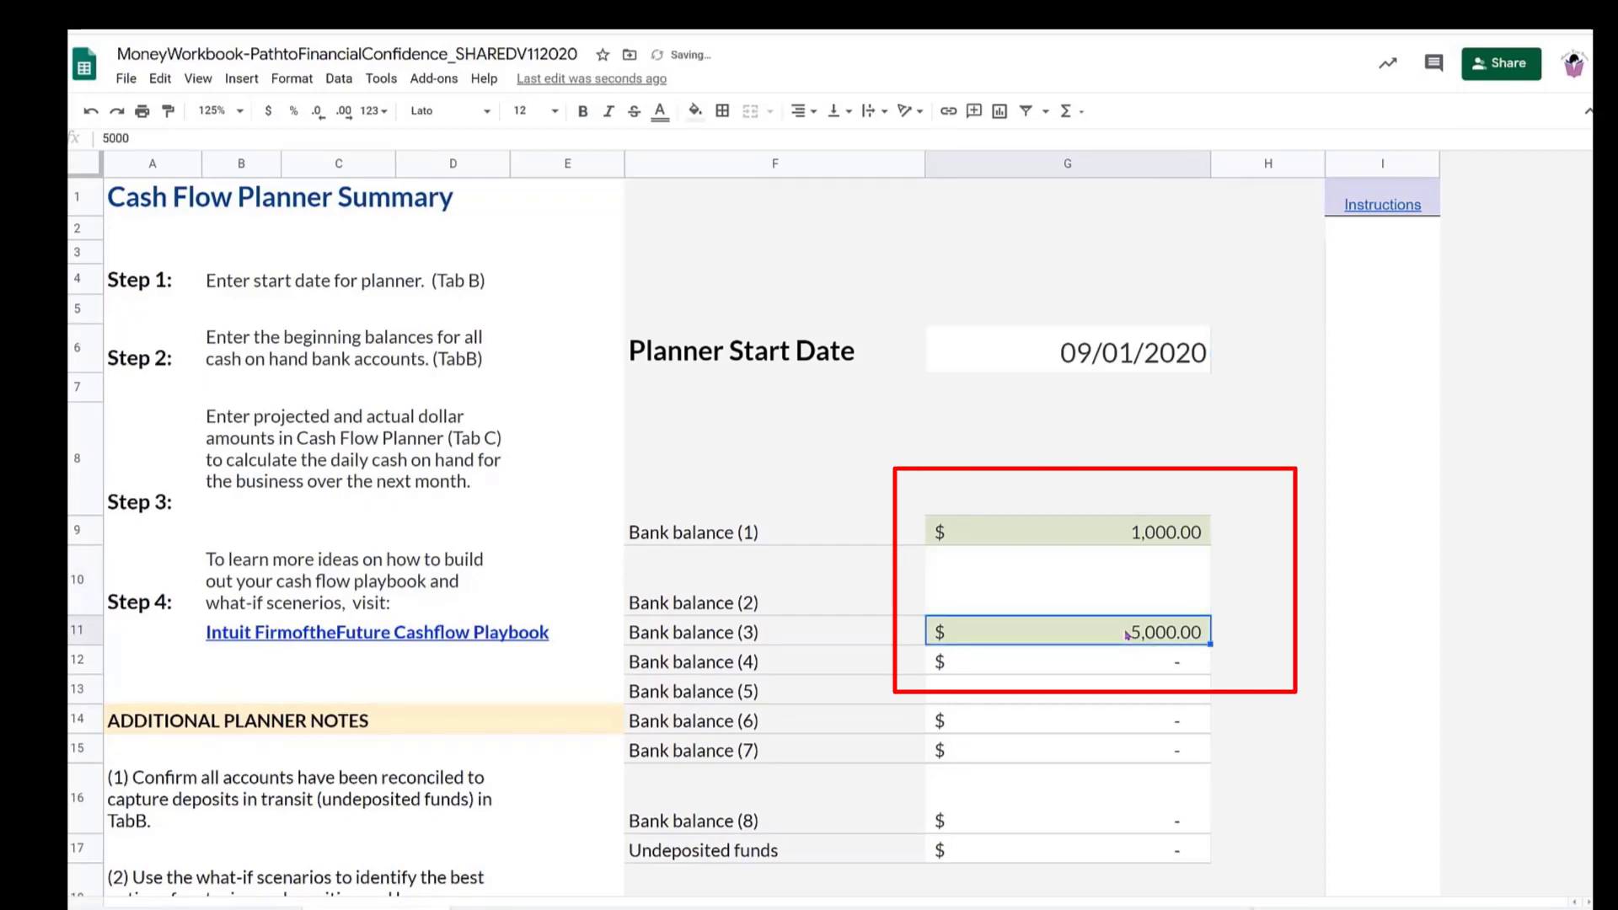
{"action": "key", "text": "Delete"}
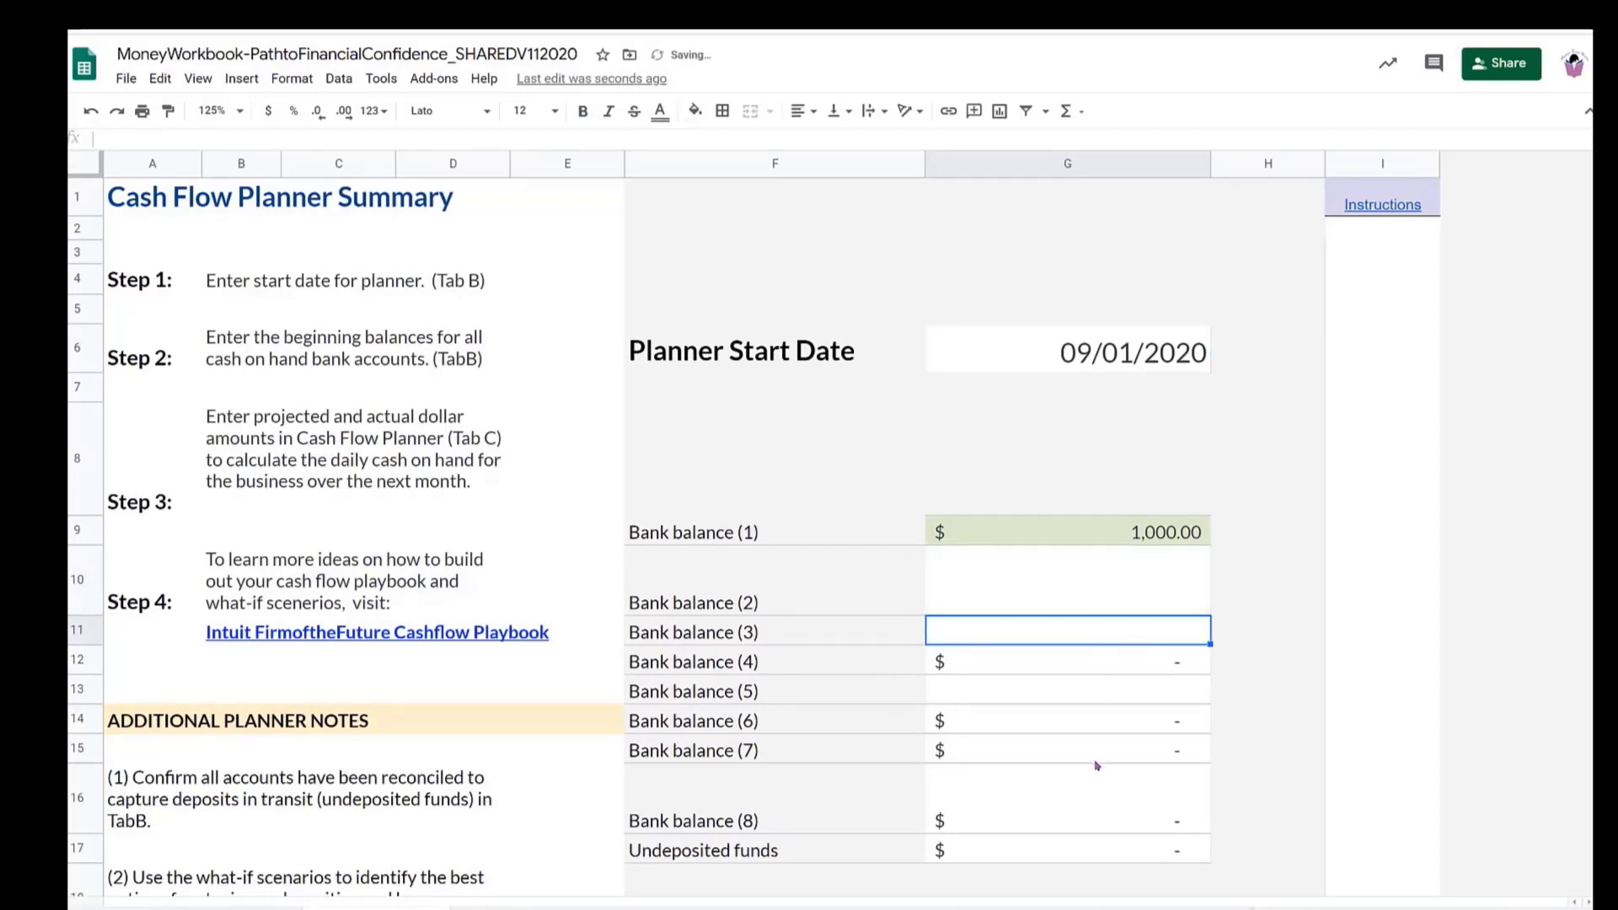
Review the list of bank balance lines, the Bank balance (1) amount and the planner start date
{"action": "scroll", "coordinate": [1096, 765], "scroll_direction": "down", "scroll_amount": 1}
{"action": "left_click_drag", "start_coordinate": [807, 477], "coordinate": [804, 782]}
{"action": "left_click", "coordinate": [815, 768]}
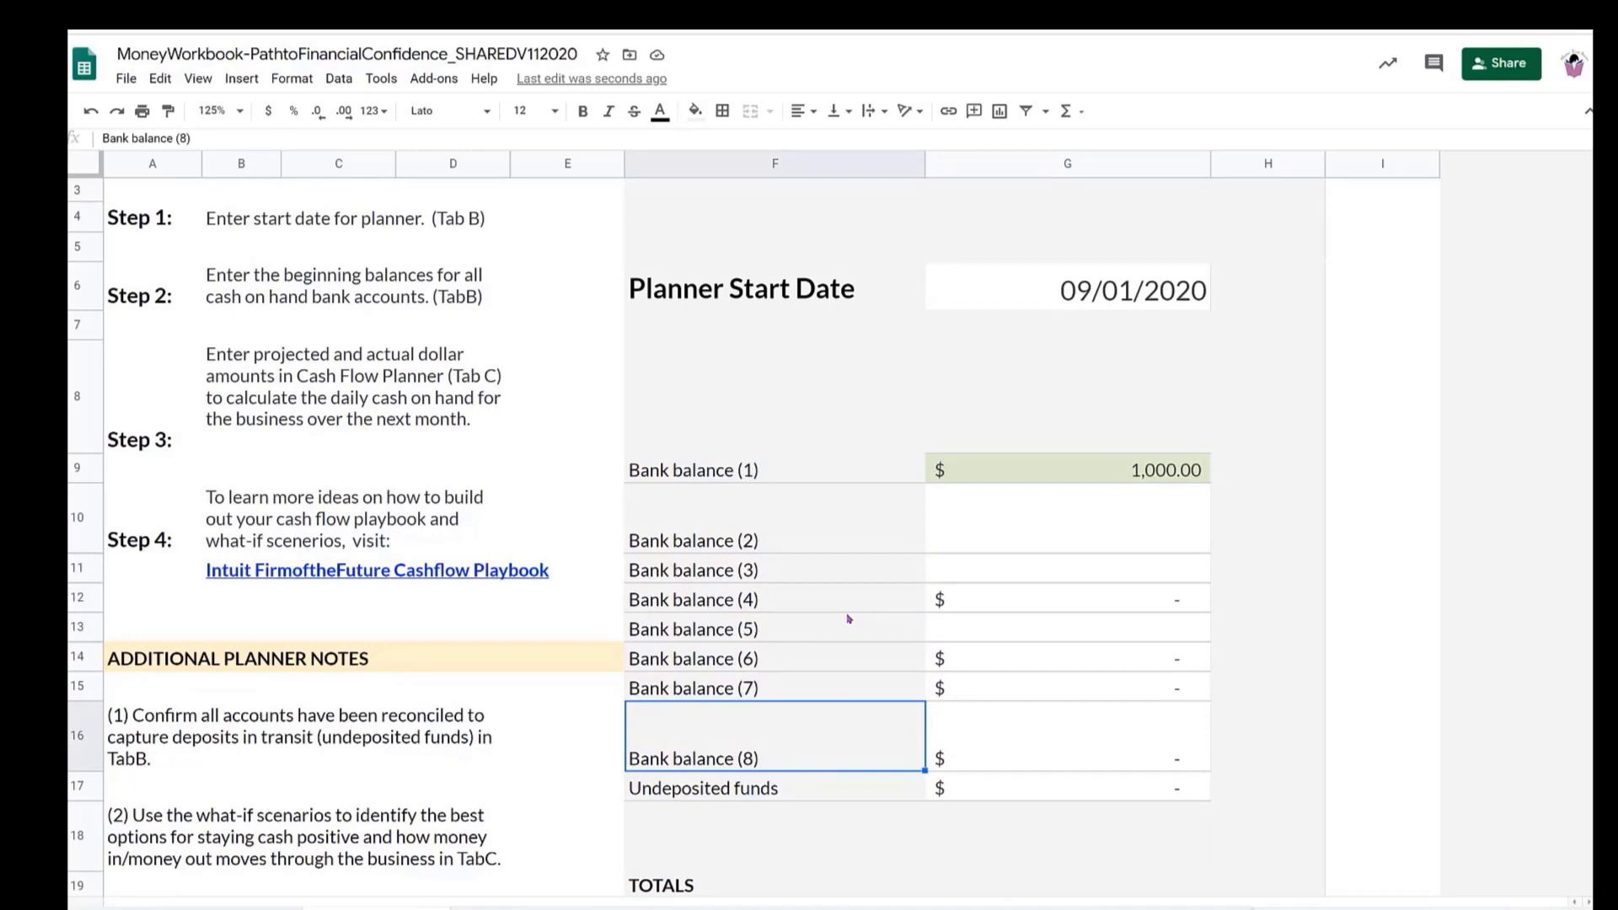
{"action": "left_click", "coordinate": [1070, 469]}
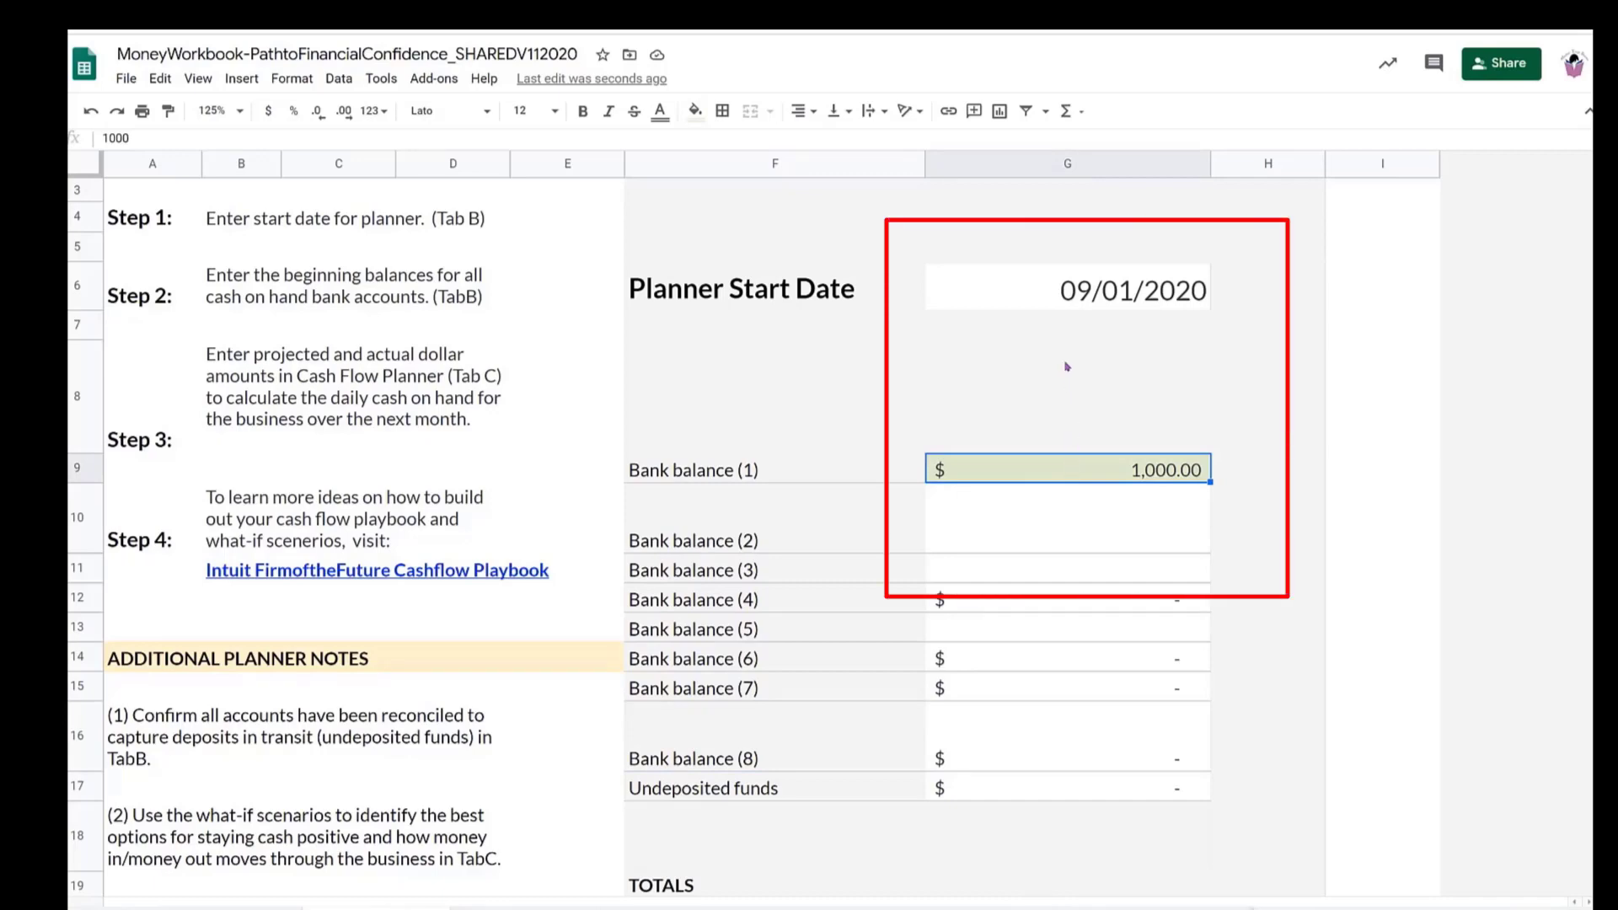
{"action": "left_click", "coordinate": [1089, 291]}
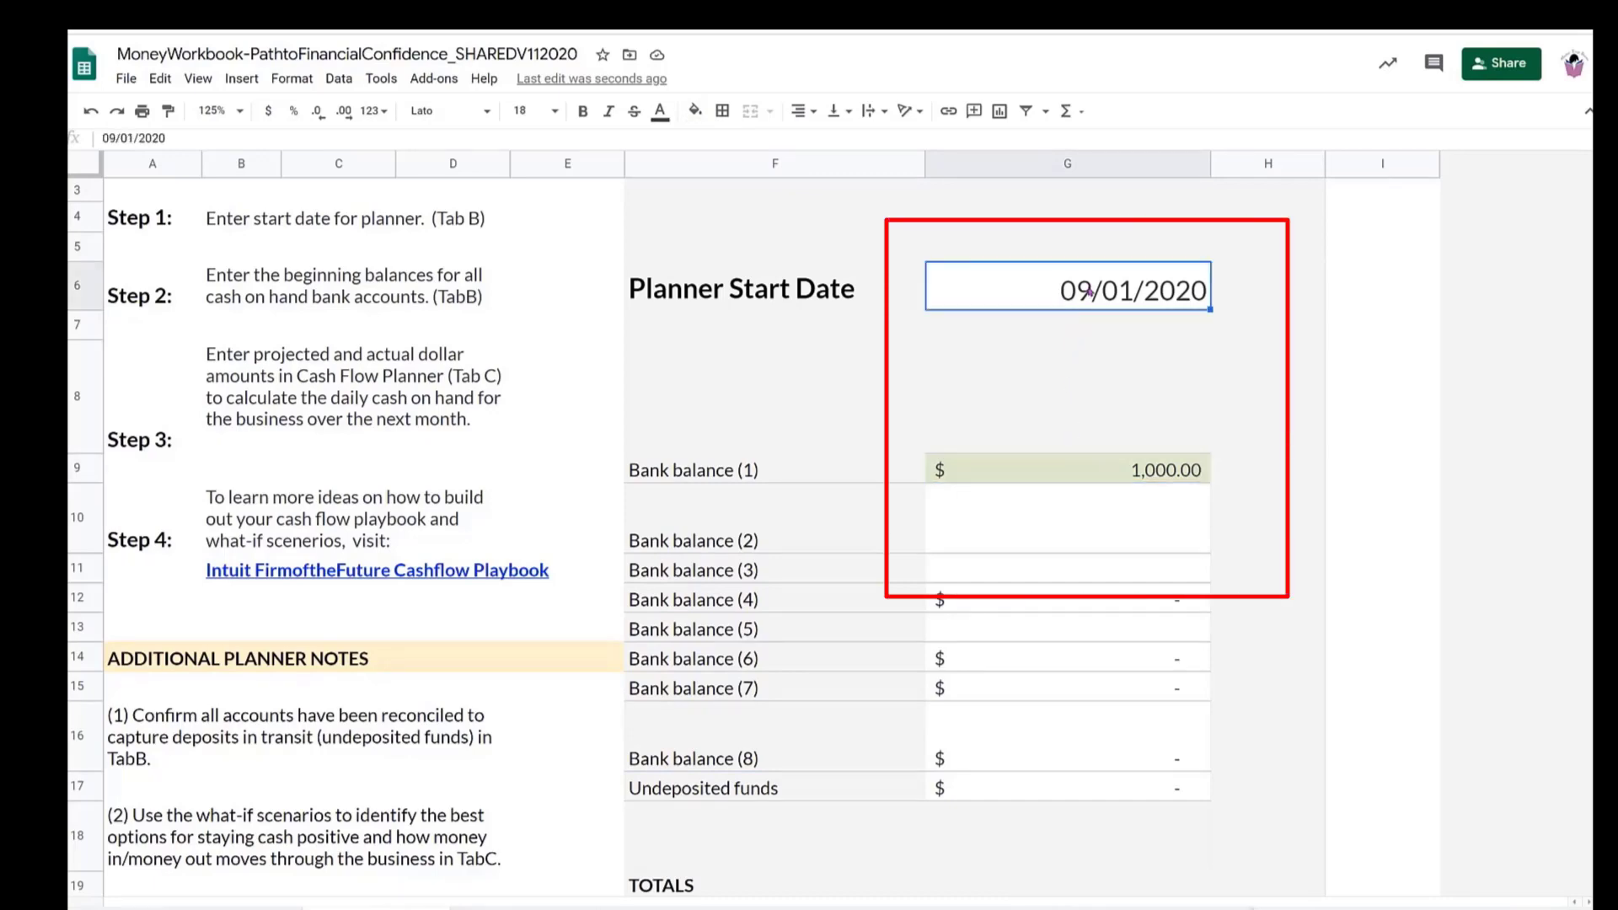
{"action": "left_click", "coordinate": [1093, 477]}
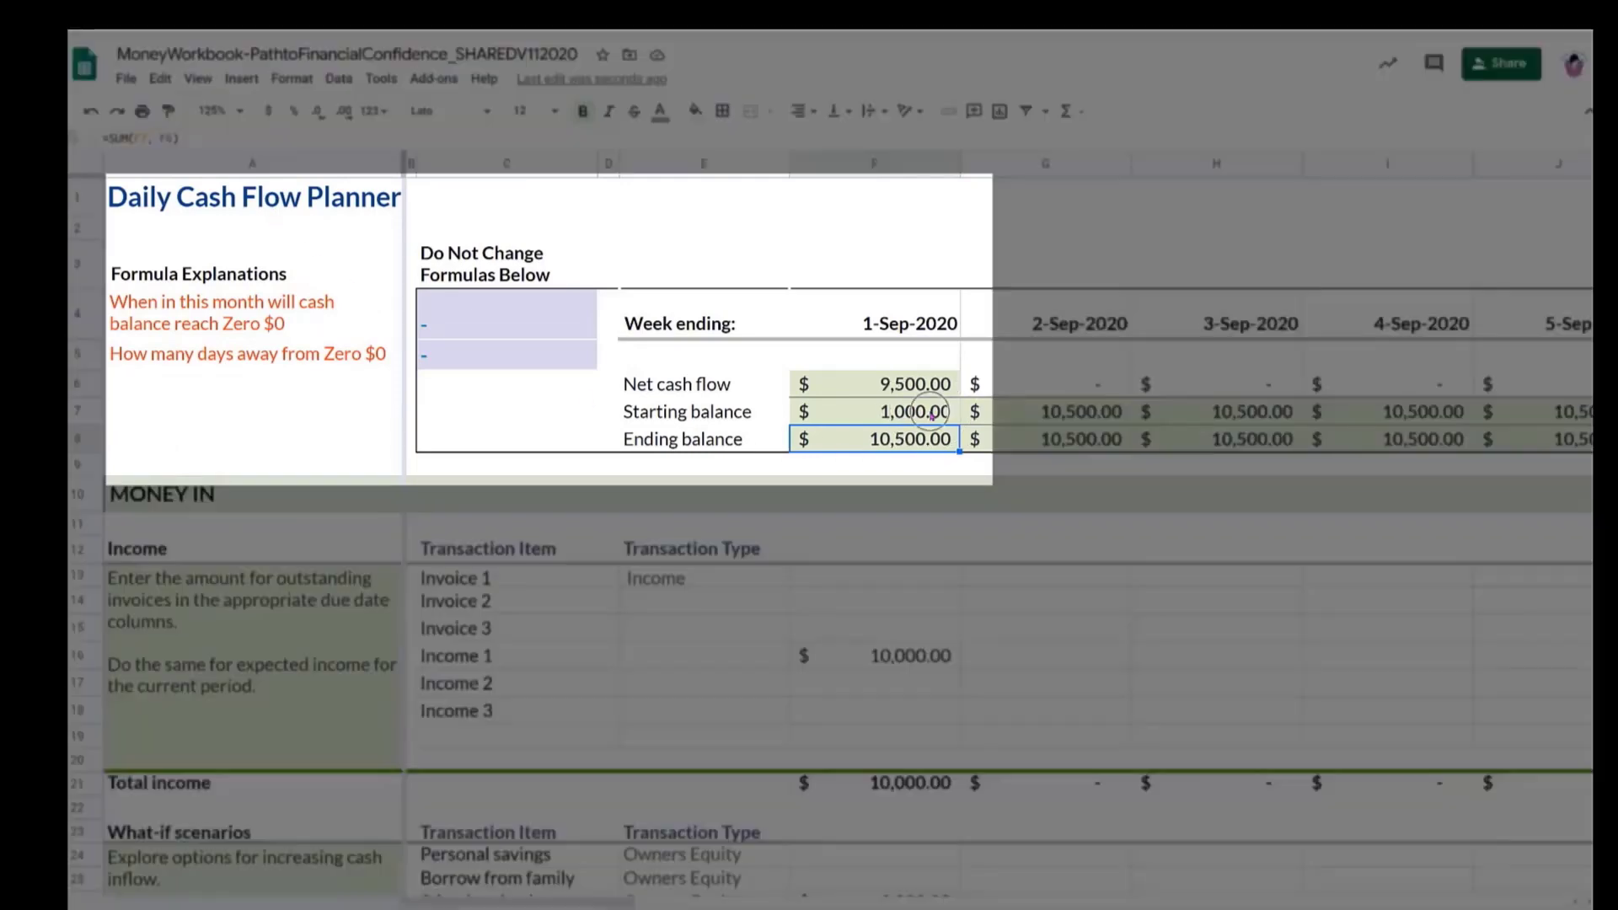
Trace the 1-Sep-2020 starting balance and net cash flow through Income 1, the stimulus check and total money in
{"action": "left_click", "coordinate": [931, 416]}
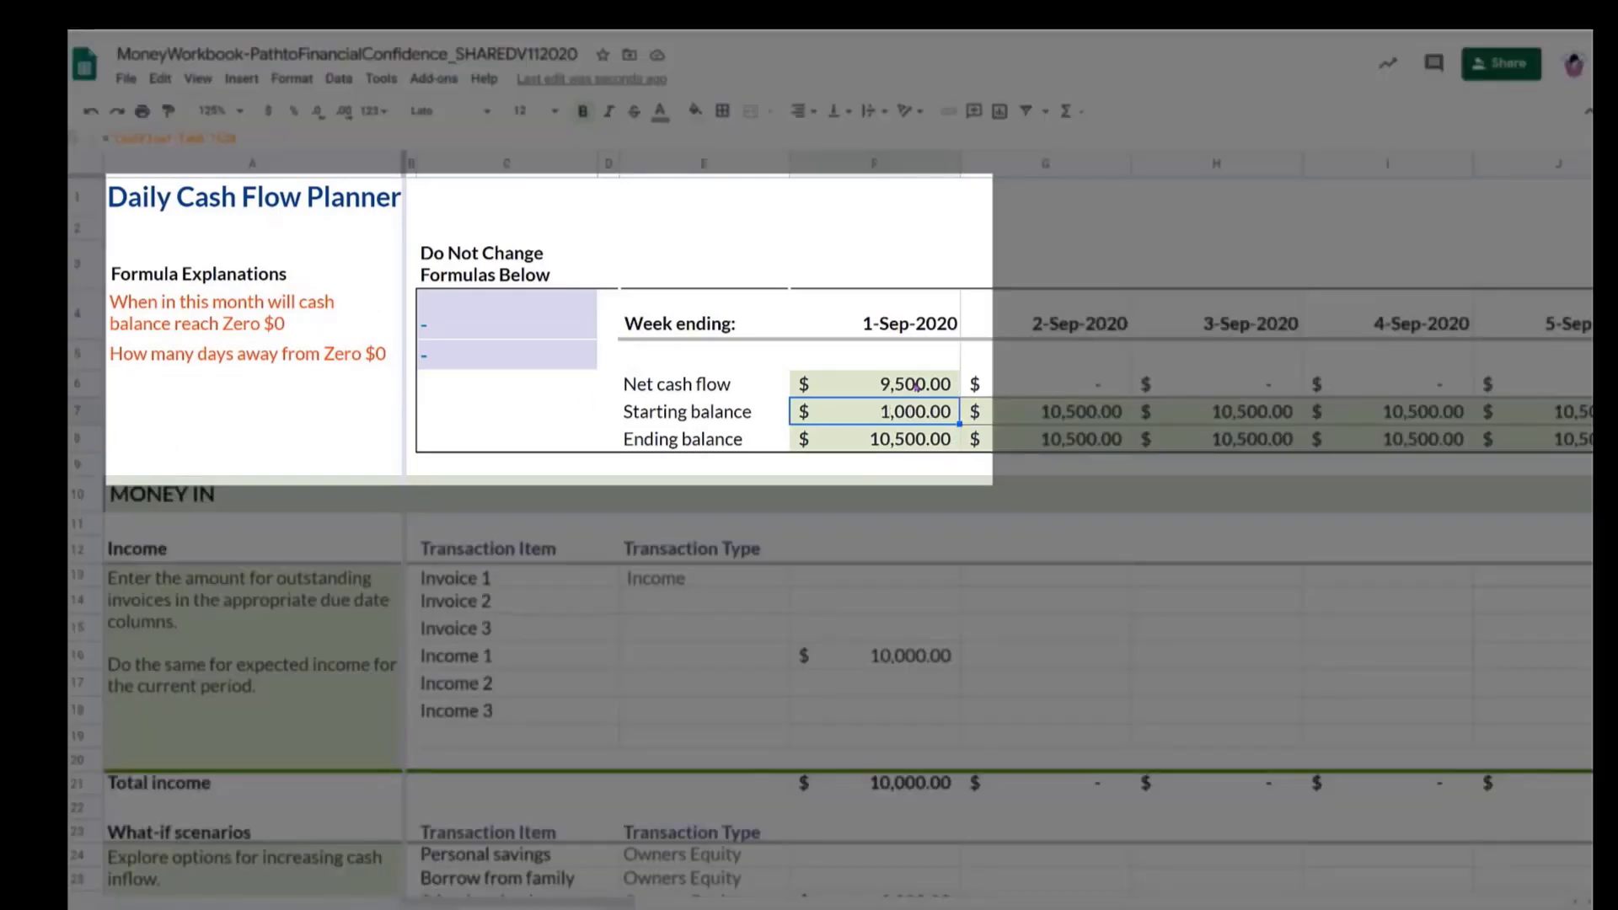
{"action": "scroll", "coordinate": [917, 386], "scroll_direction": "down", "scroll_amount": 2}
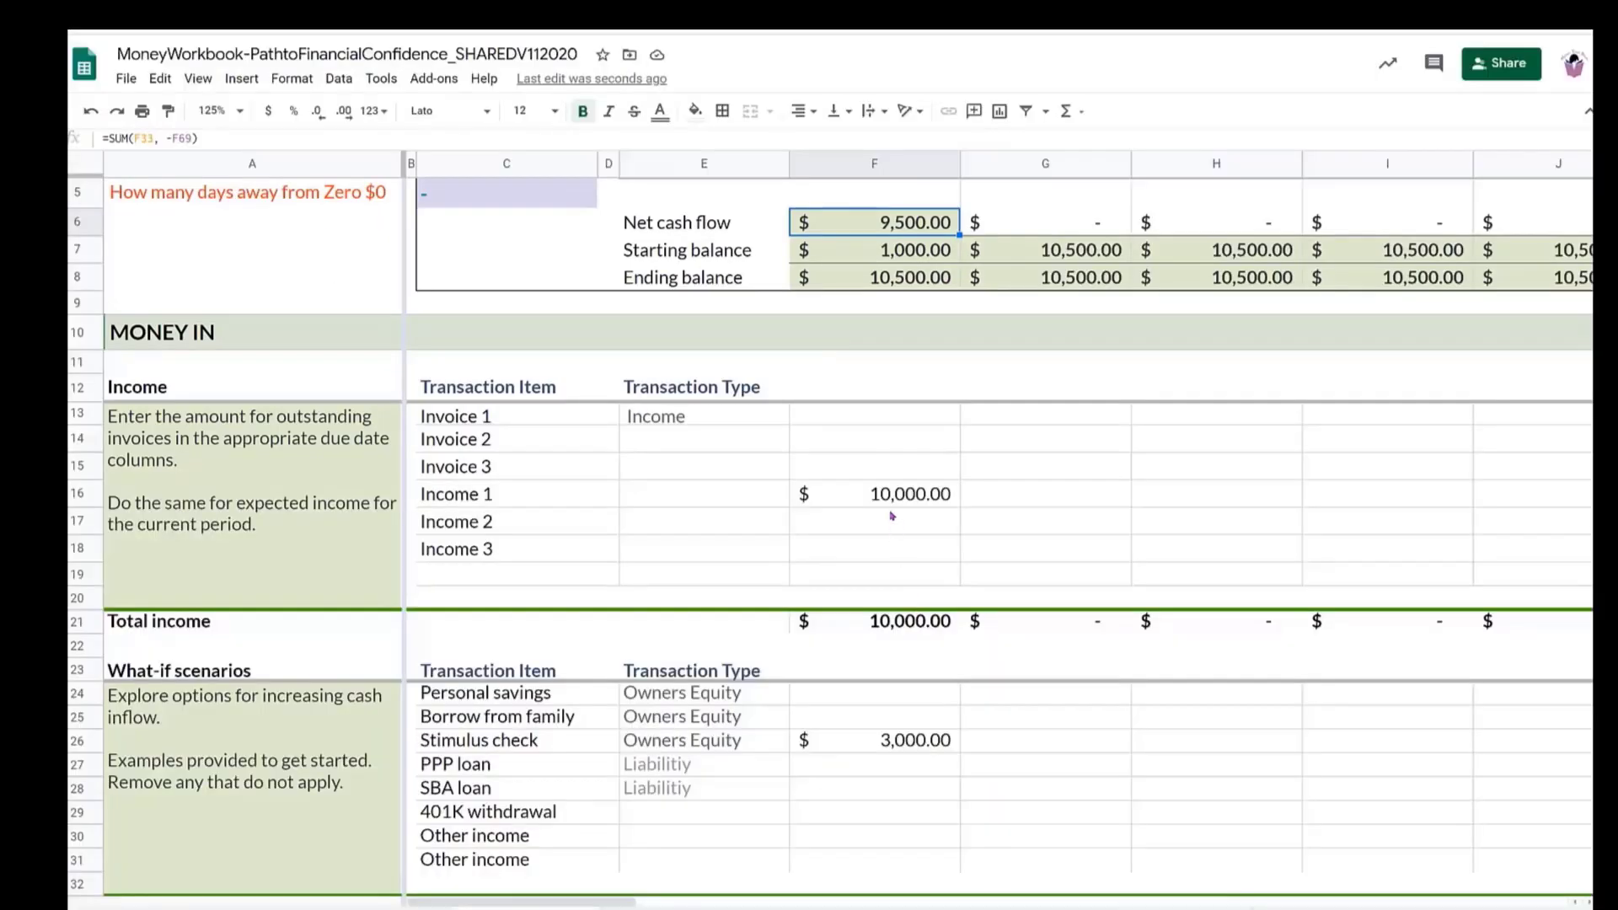
{"action": "left_click", "coordinate": [891, 496]}
{"action": "left_click", "coordinate": [891, 496]}
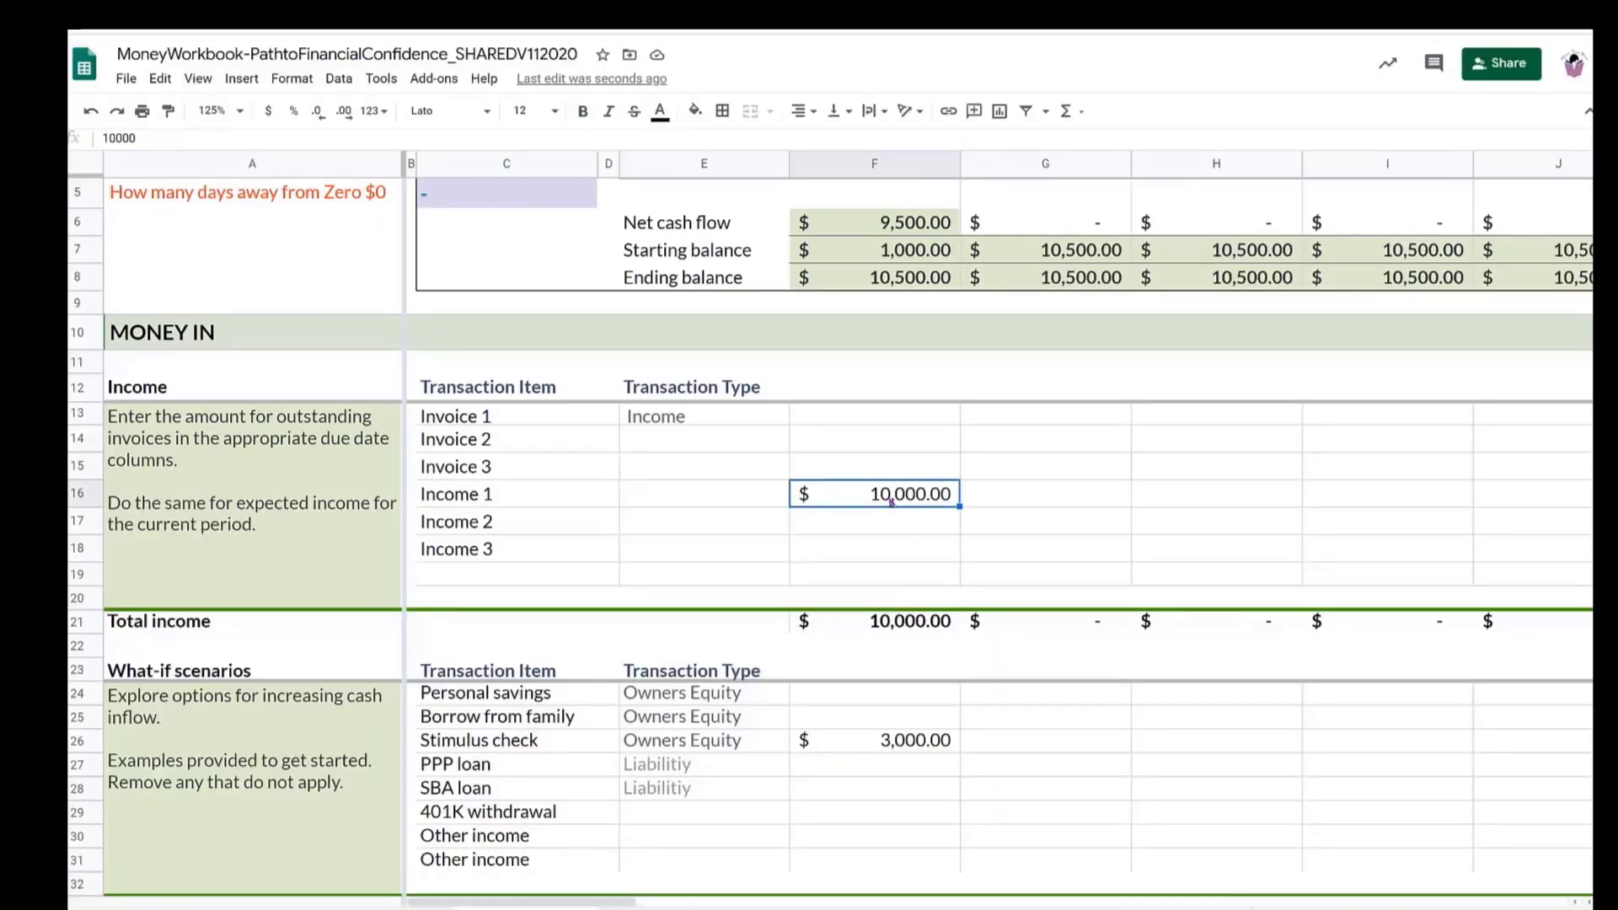
{"action": "scroll", "coordinate": [895, 606], "scroll_direction": "down", "scroll_amount": 1}
{"action": "scroll", "coordinate": [894, 606], "scroll_direction": "down", "scroll_amount": 3}
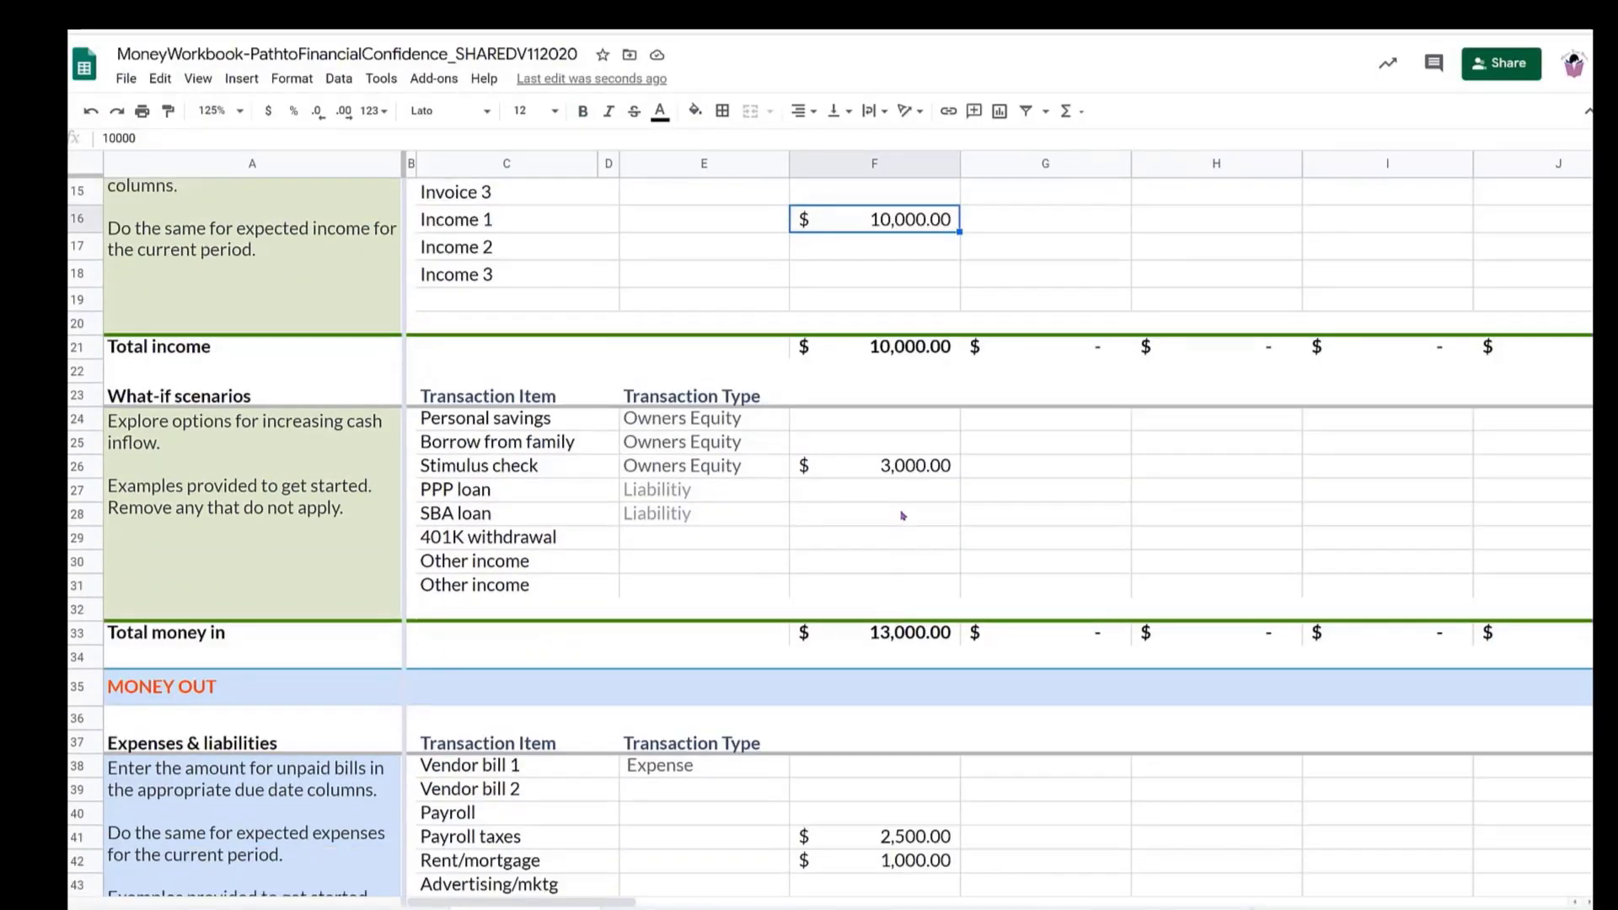
{"action": "left_click", "coordinate": [916, 468]}
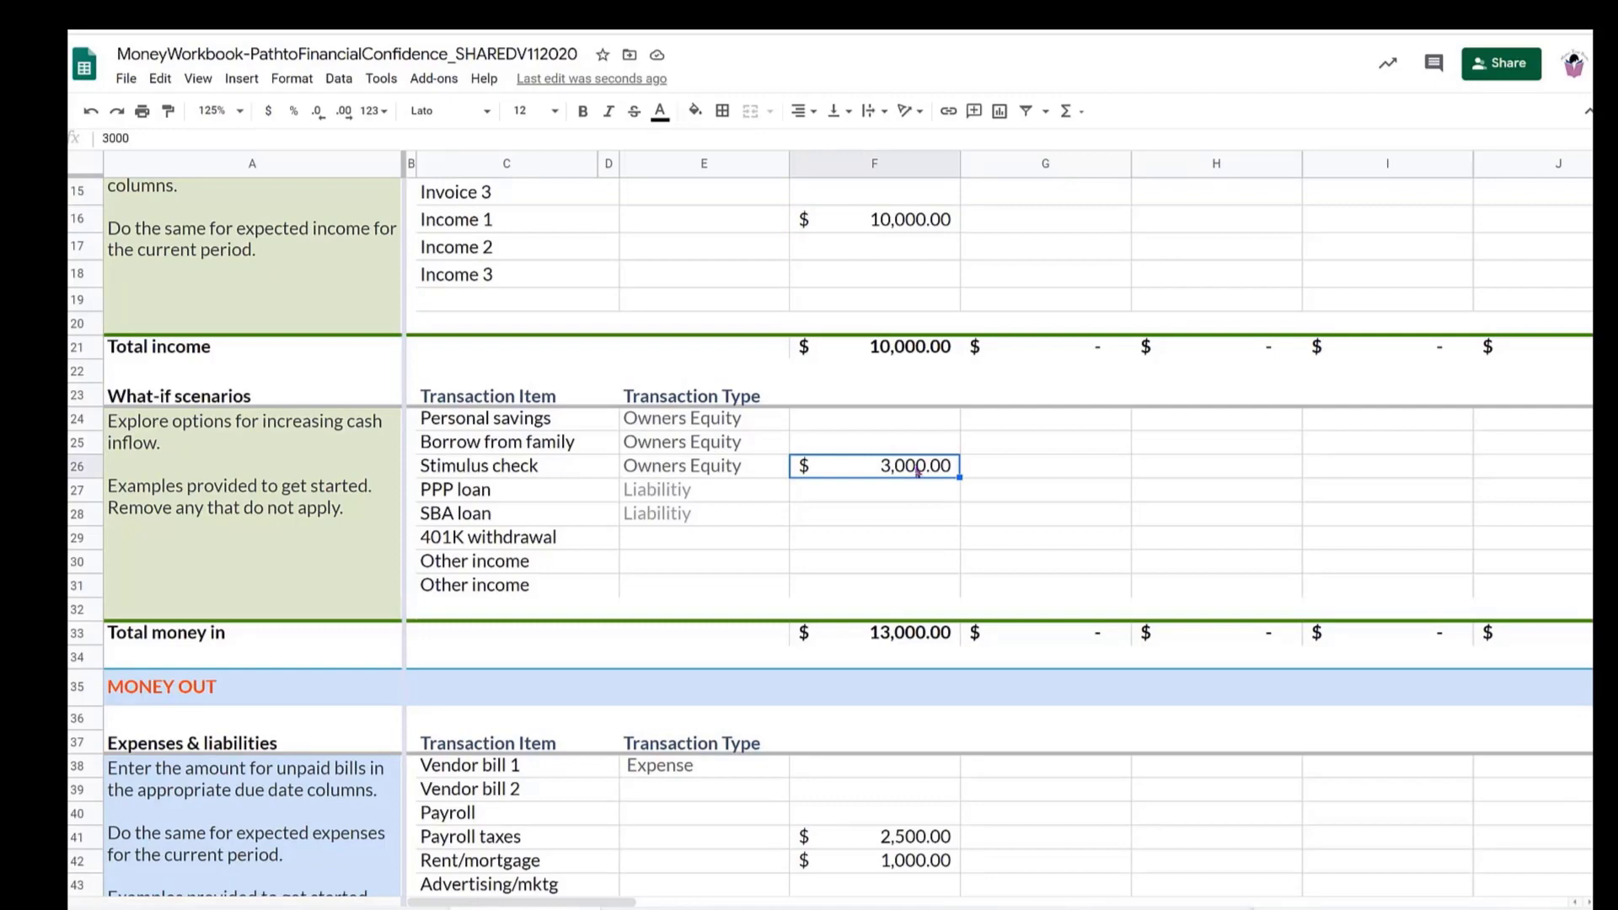
{"action": "left_click", "coordinate": [916, 638]}
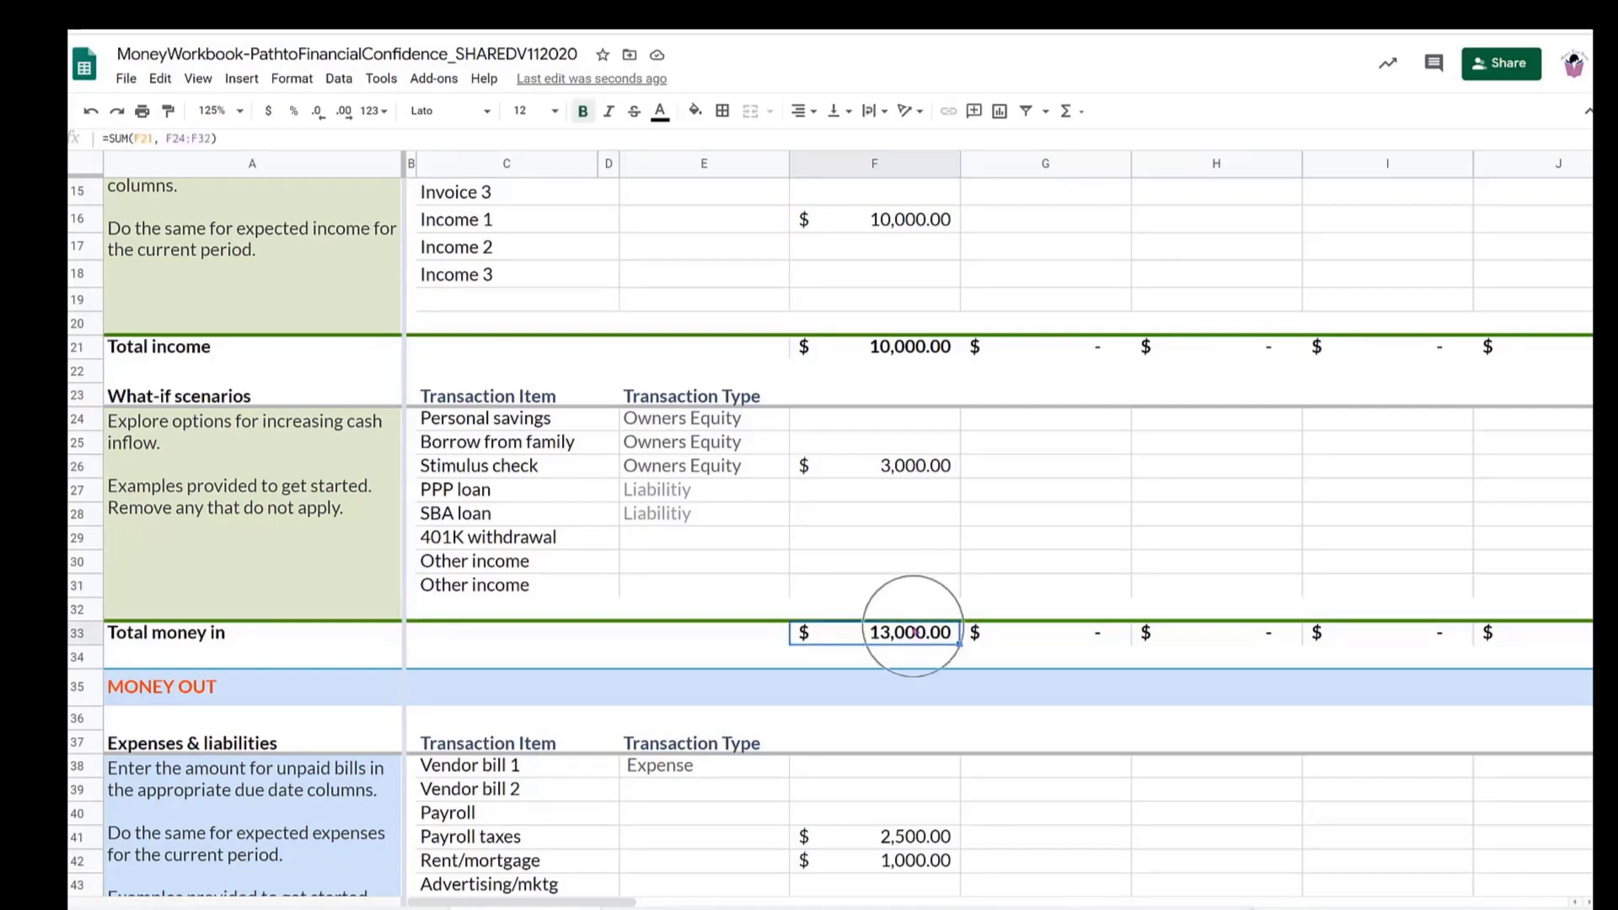
Check the 1-Sep-2020 total expenses and total money out against the net cash flow in the planner summary
{"action": "scroll", "coordinate": [914, 633], "scroll_direction": "down", "scroll_amount": 6}
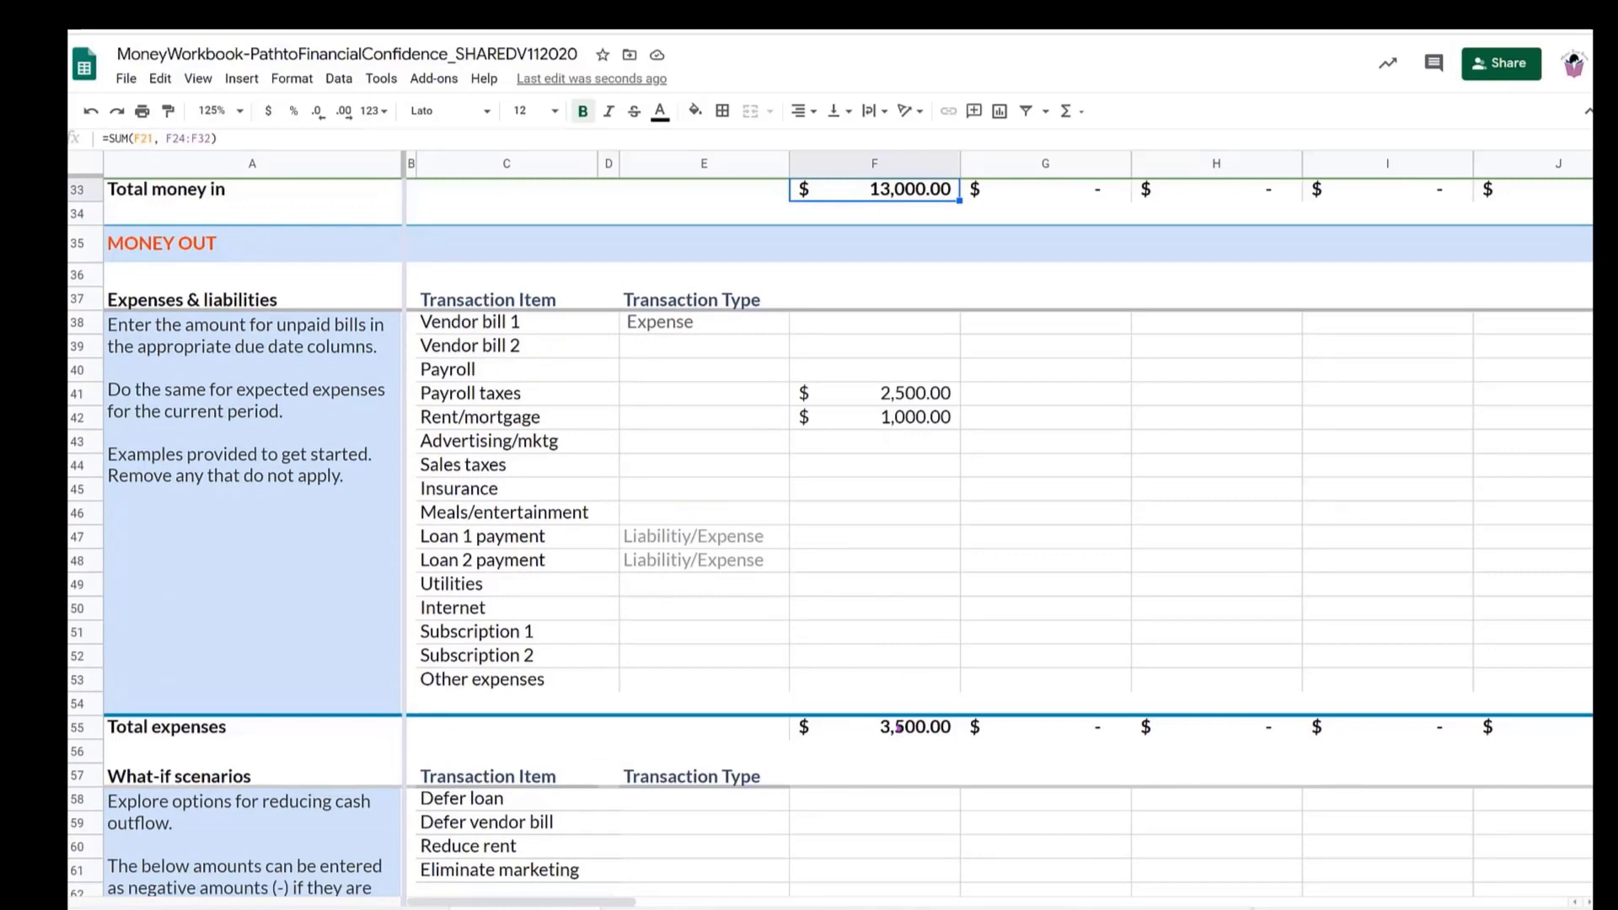
{"action": "left_click", "coordinate": [899, 728]}
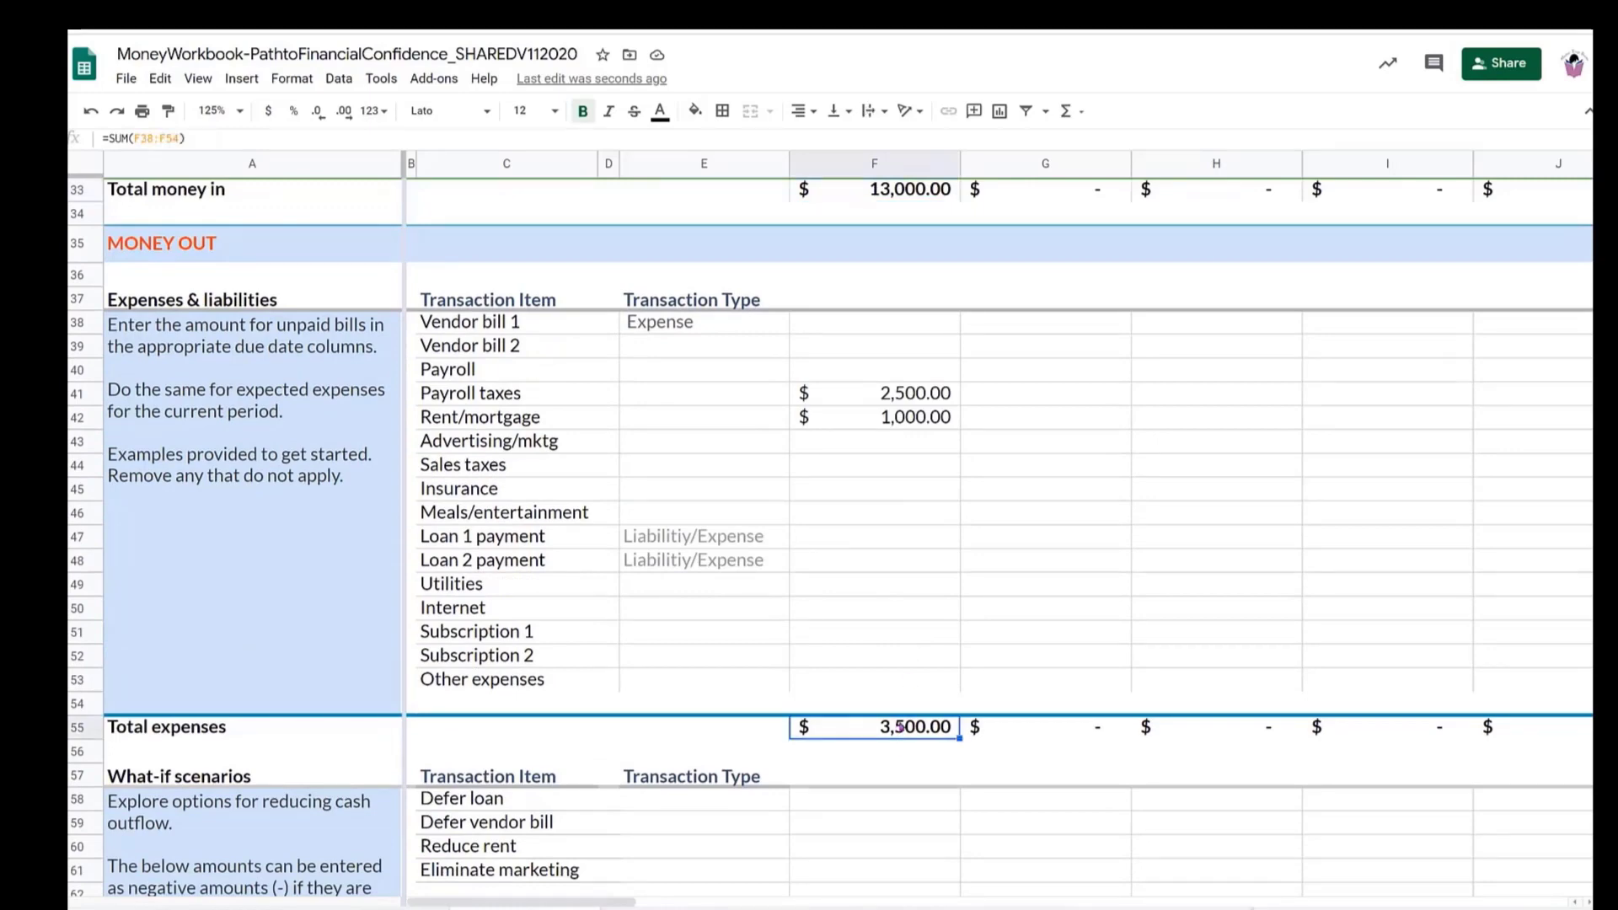
{"action": "scroll", "coordinate": [900, 726], "scroll_direction": "down", "scroll_amount": 4}
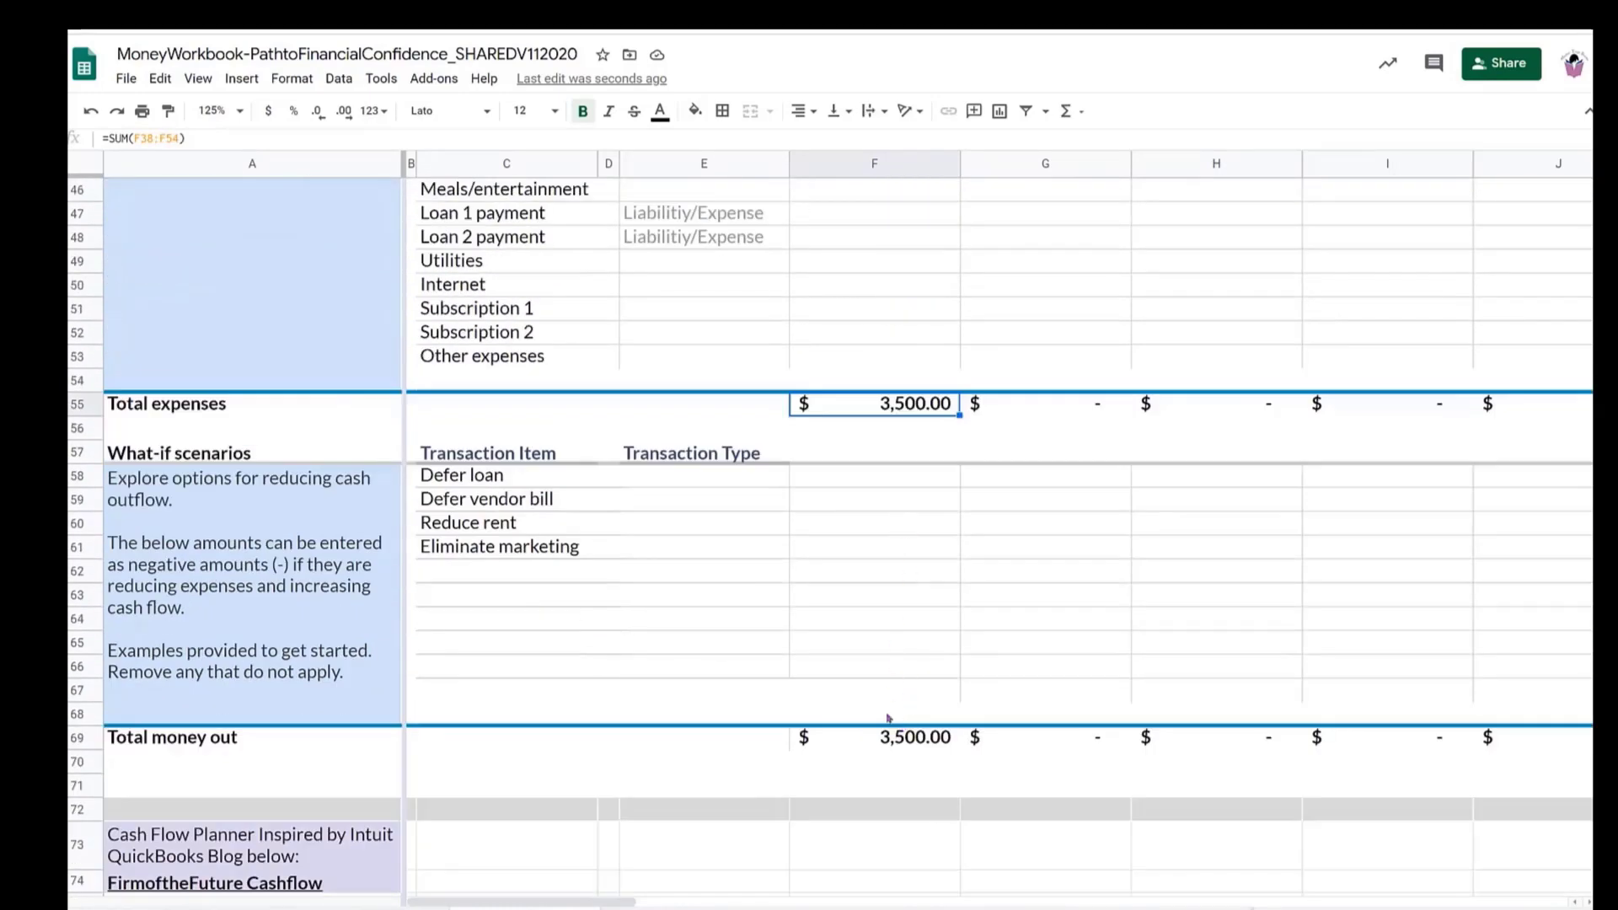
{"action": "scroll", "coordinate": [888, 759], "scroll_direction": "up", "scroll_amount": 8}
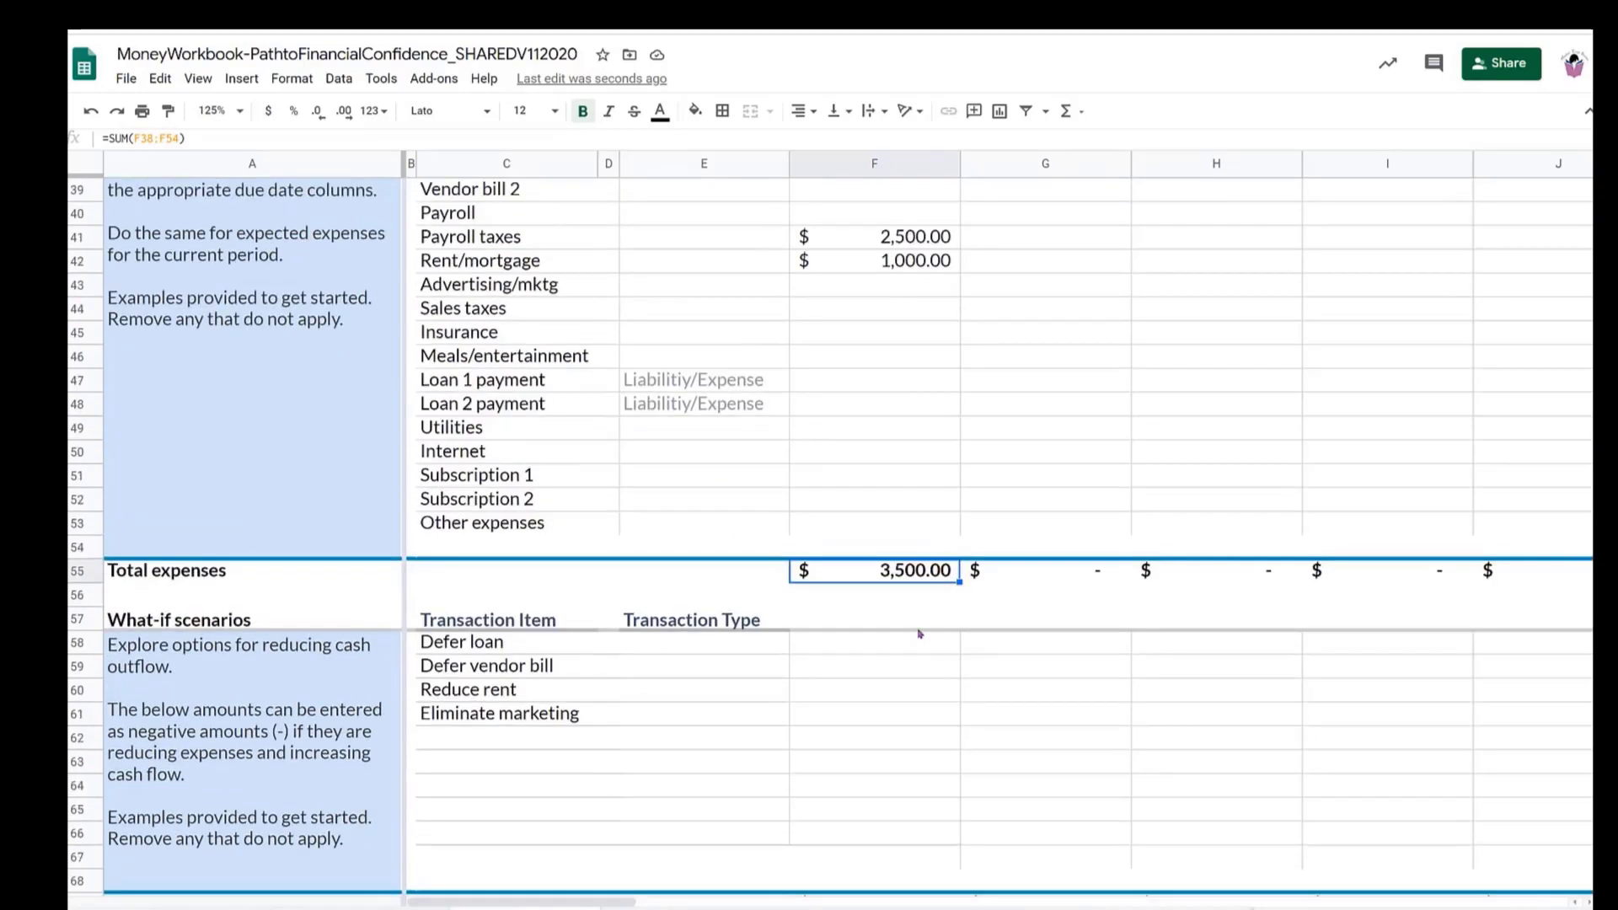
{"action": "scroll", "coordinate": [919, 421], "scroll_direction": "up", "scroll_amount": 7}
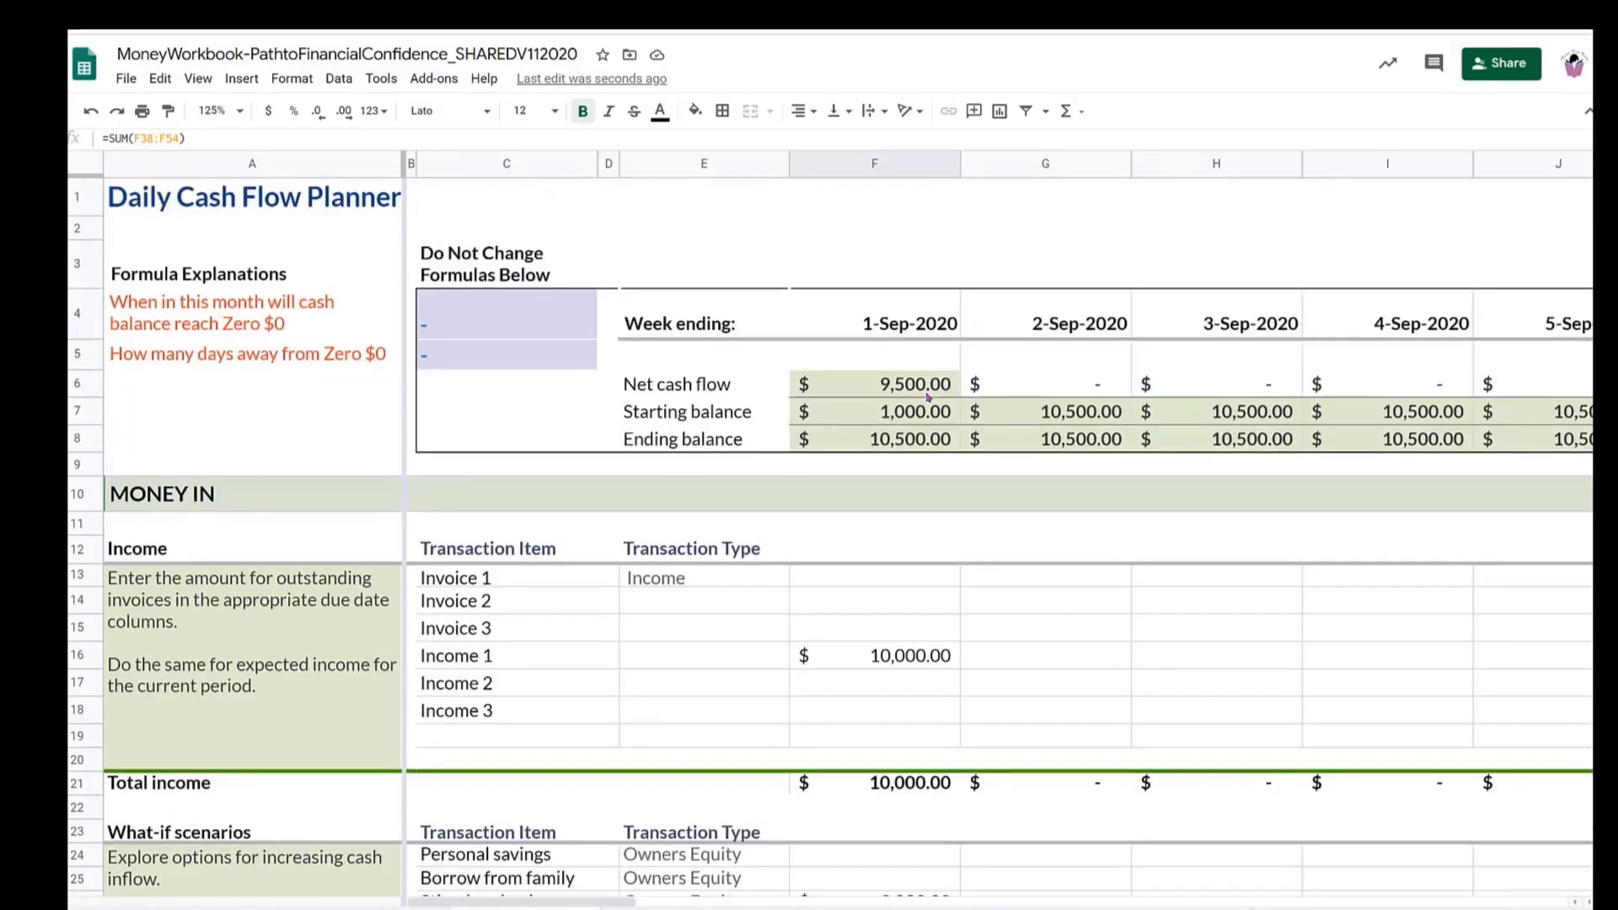
Check how the 1-Sep-2020 net cash flow and starting balance combine into that day's ending balance
{"action": "left_click", "coordinate": [911, 393]}
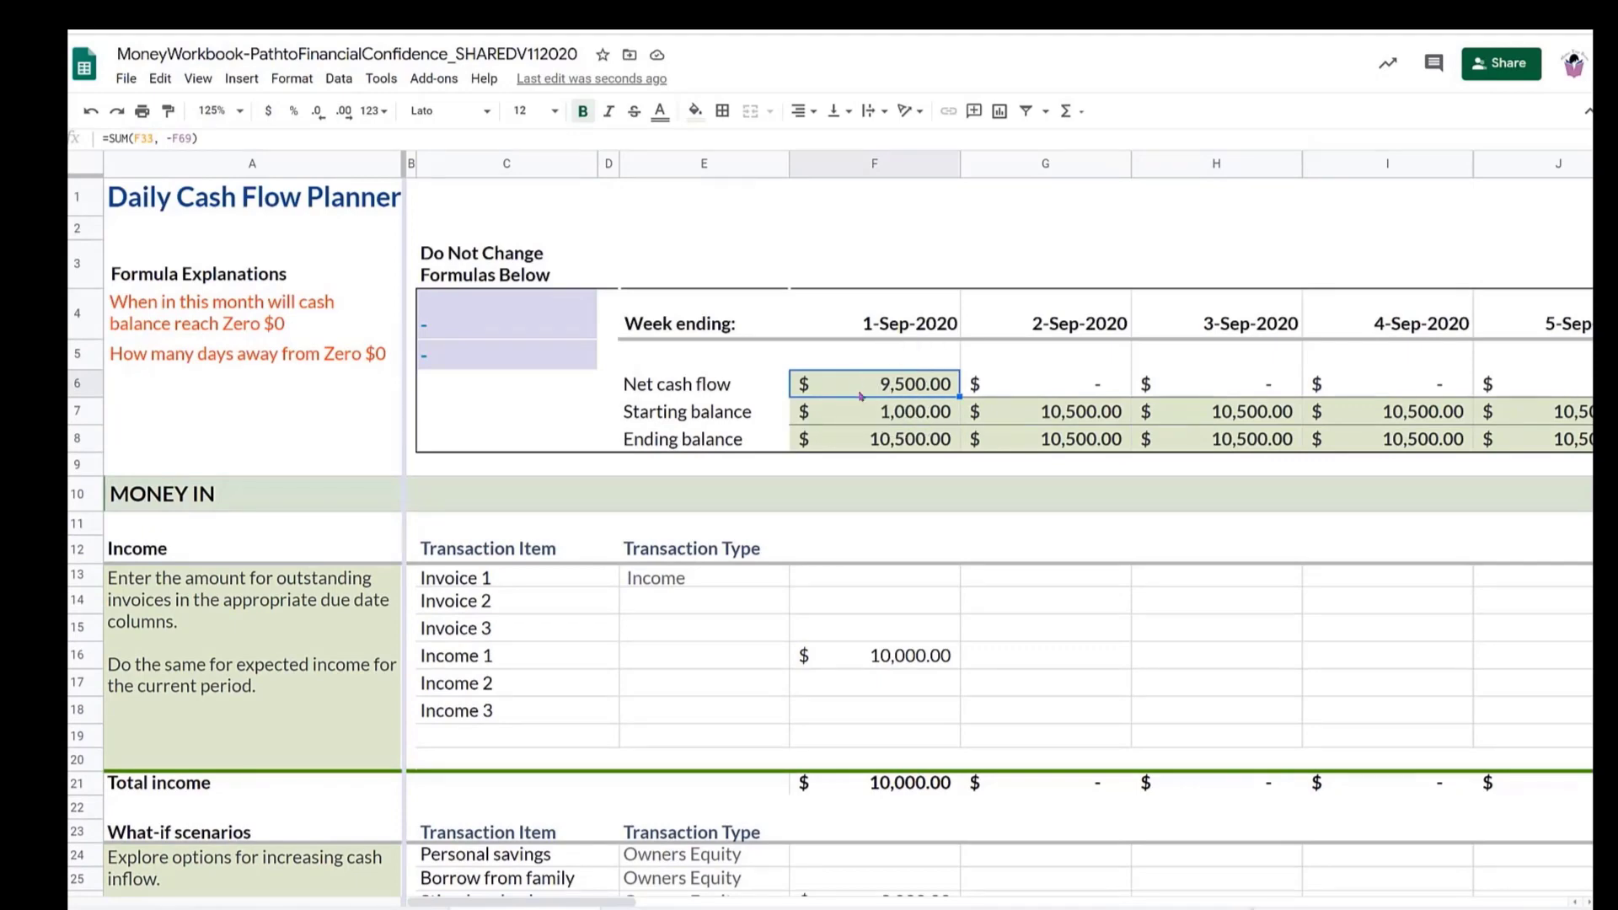
{"action": "left_click", "coordinate": [701, 387]}
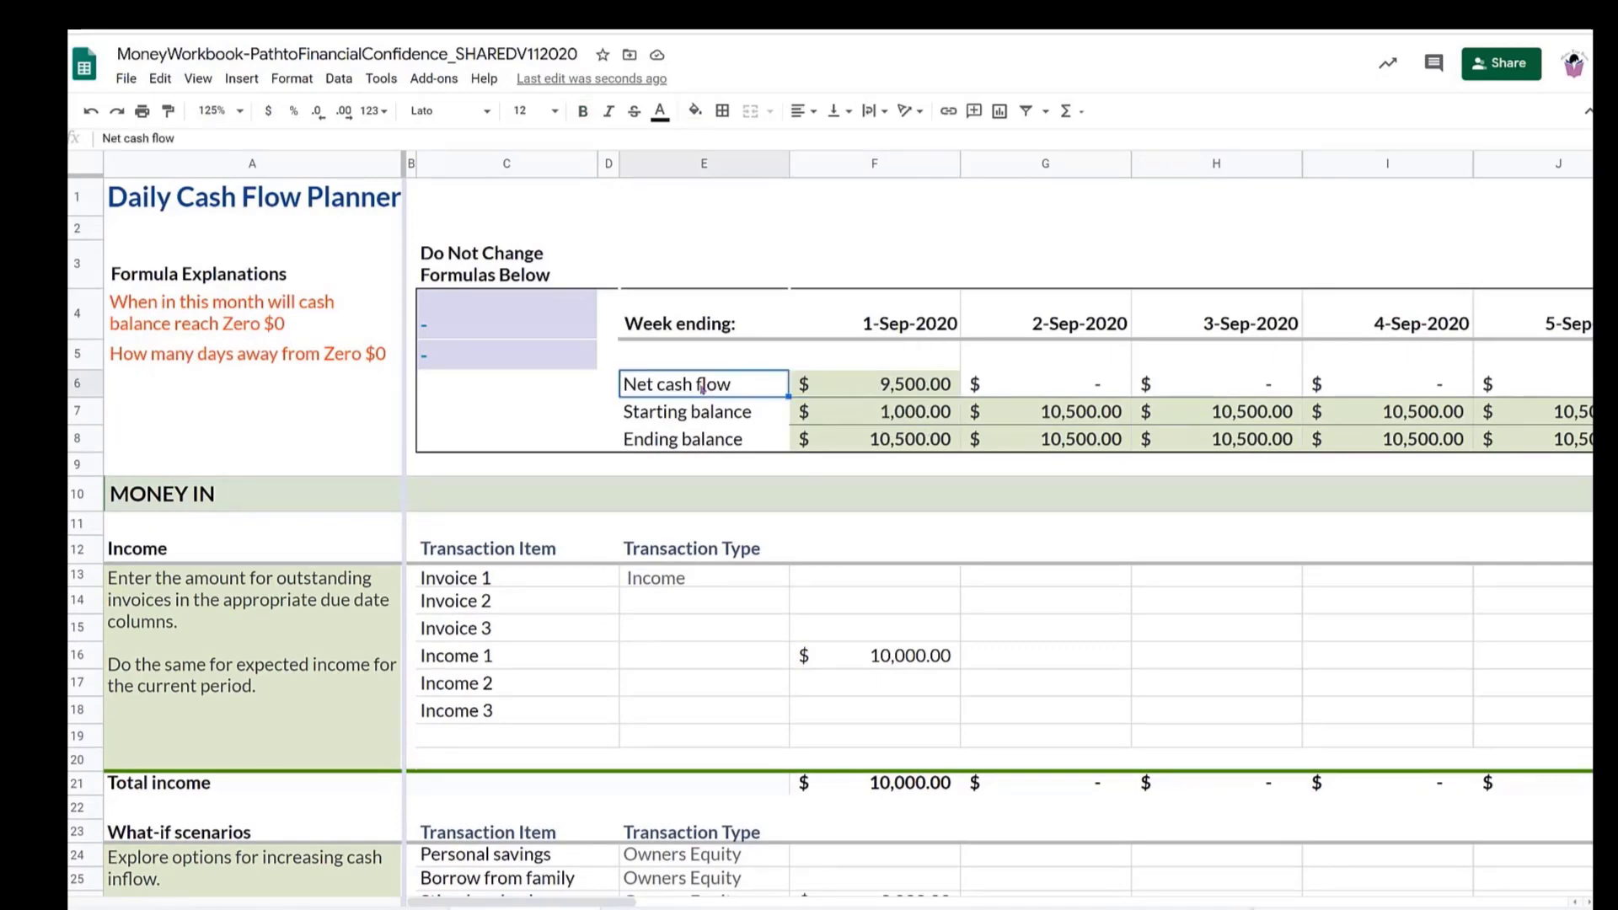
{"action": "left_click", "coordinate": [900, 422]}
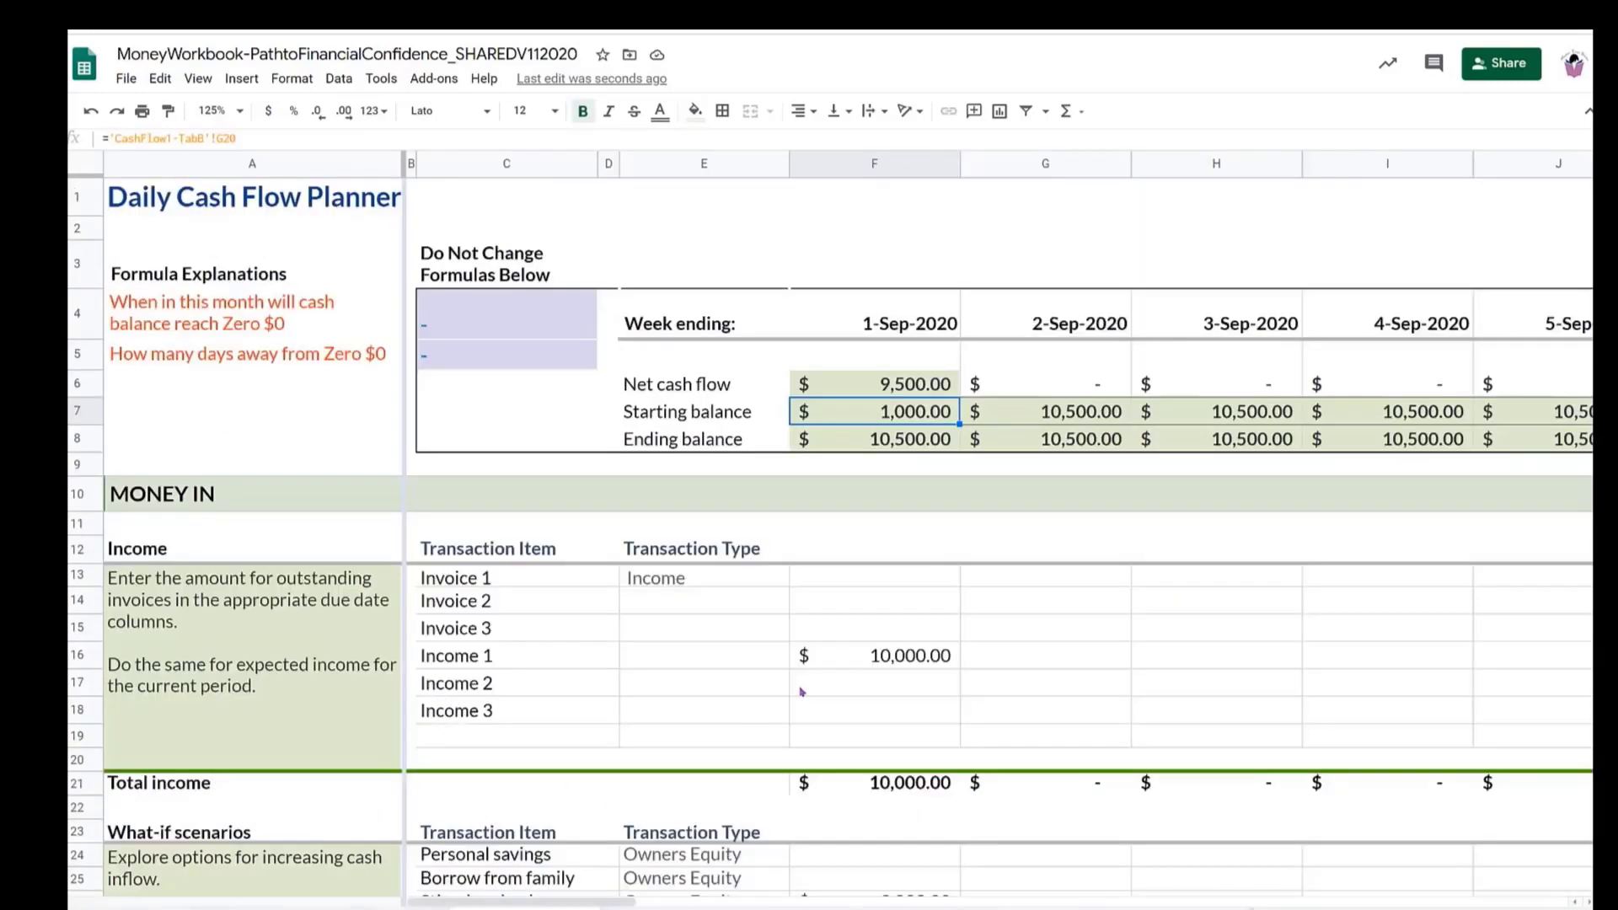
{"action": "left_click", "coordinate": [900, 441]}
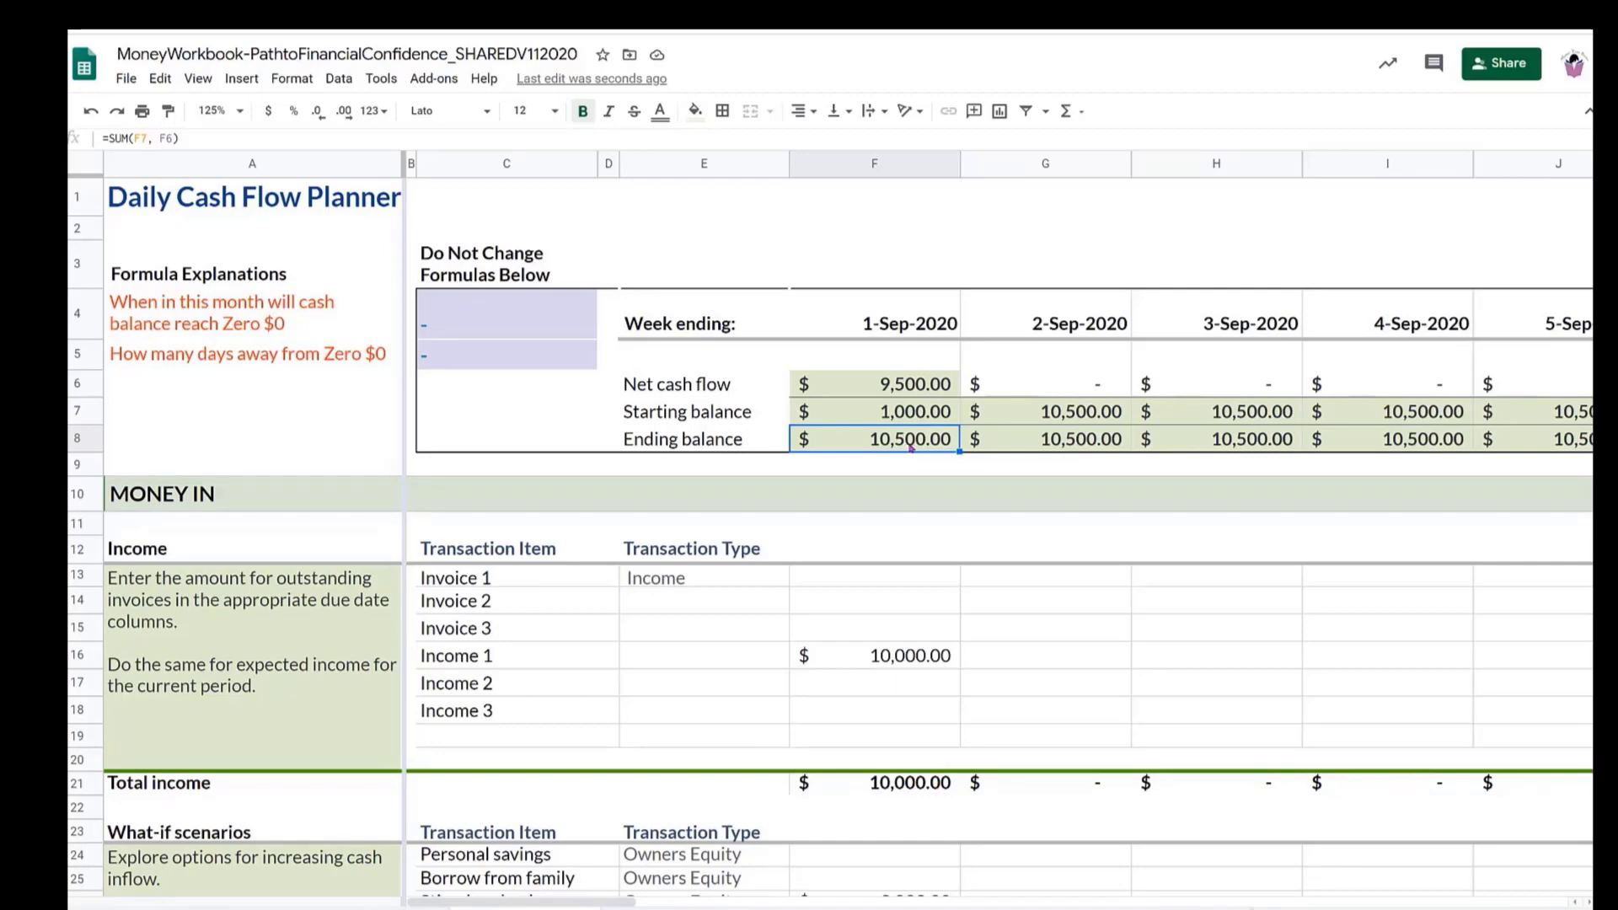
Compare the 2-Sep-2020 net cash flow and starting balance with the 1-Sep-2020 ending balance
{"action": "left_click", "coordinate": [1092, 390]}
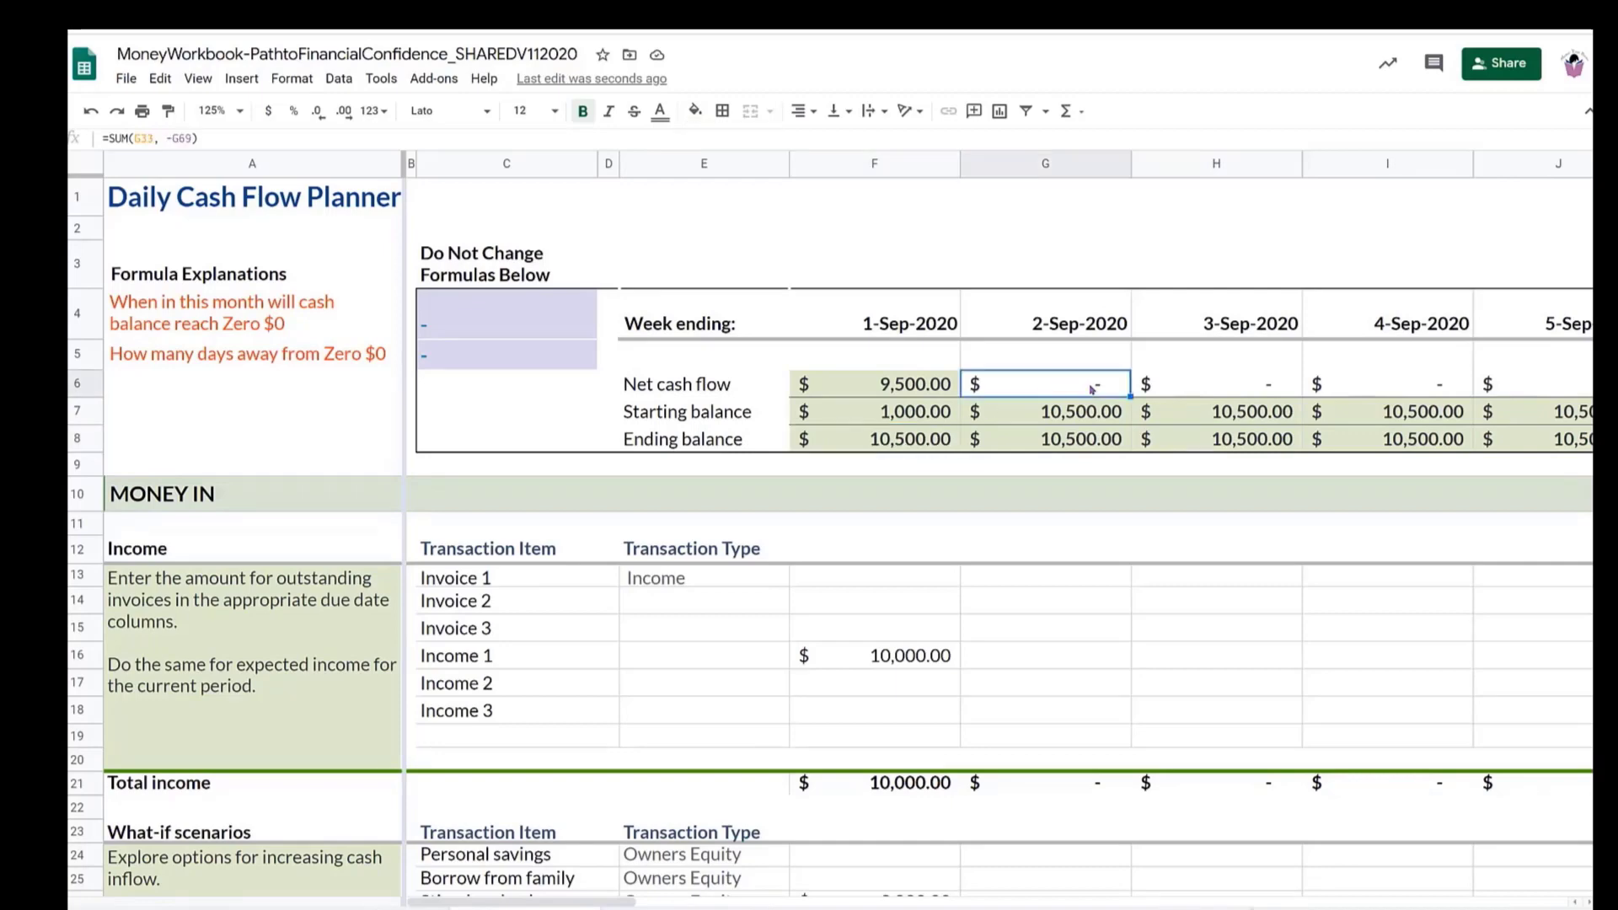
{"action": "left_click", "coordinate": [914, 448]}
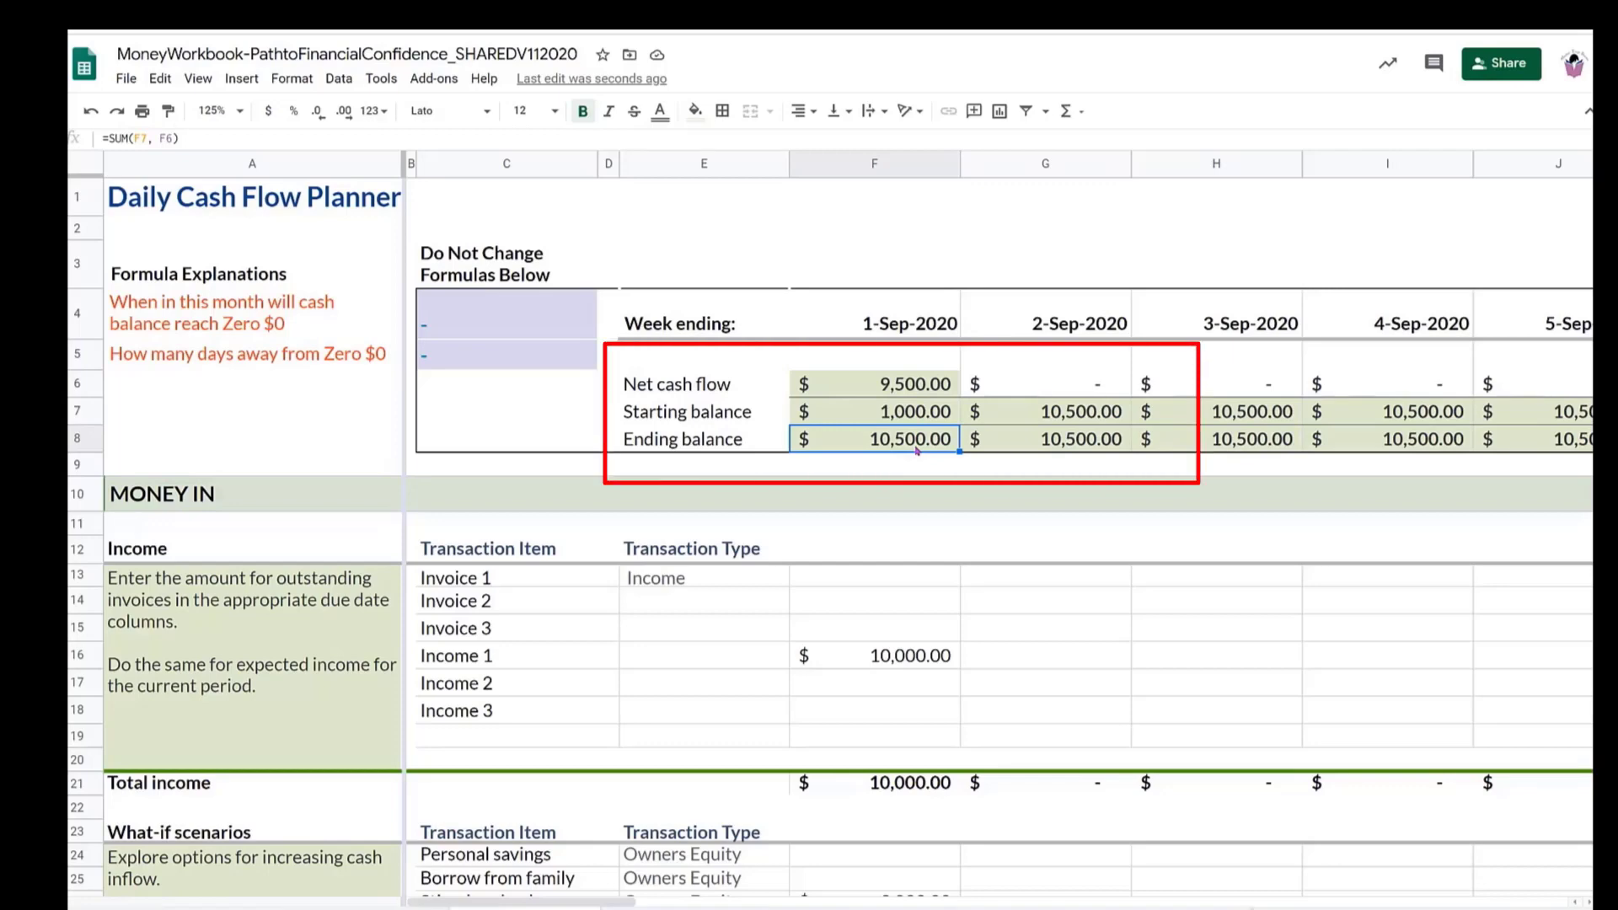
{"action": "left_click", "coordinate": [1035, 414]}
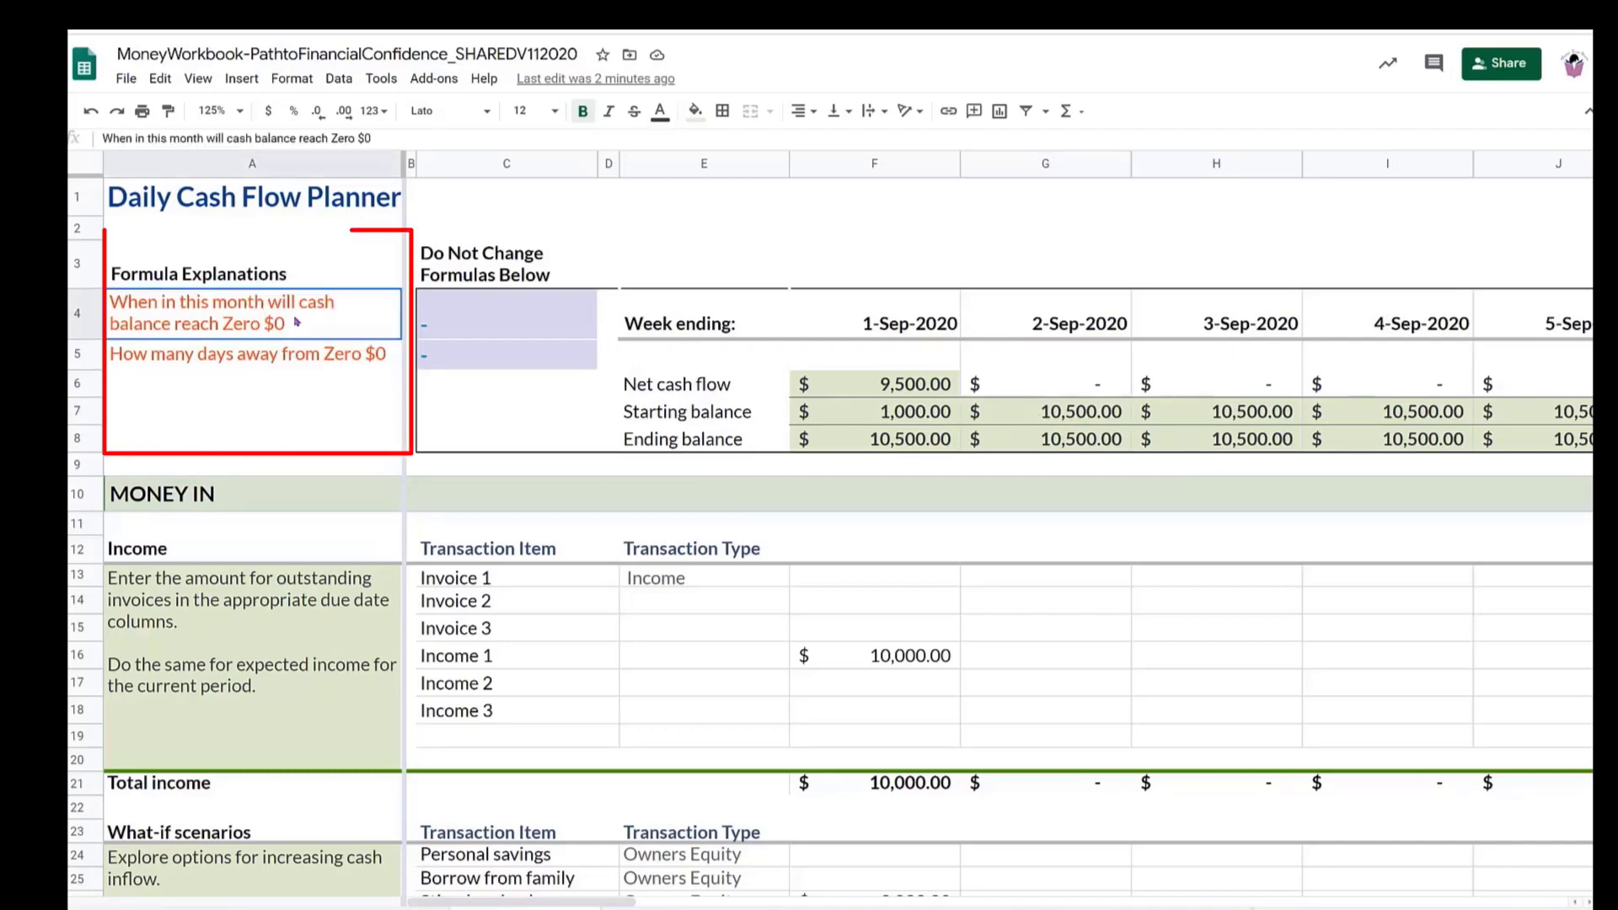
Review the formula explanations for when cash reaches $0 and how many days away that is, alongside the 2-Sep-2020 ending balance
{"action": "left_click_drag", "start_coordinate": [202, 312], "coordinate": [189, 354]}
{"action": "left_click", "coordinate": [200, 388]}
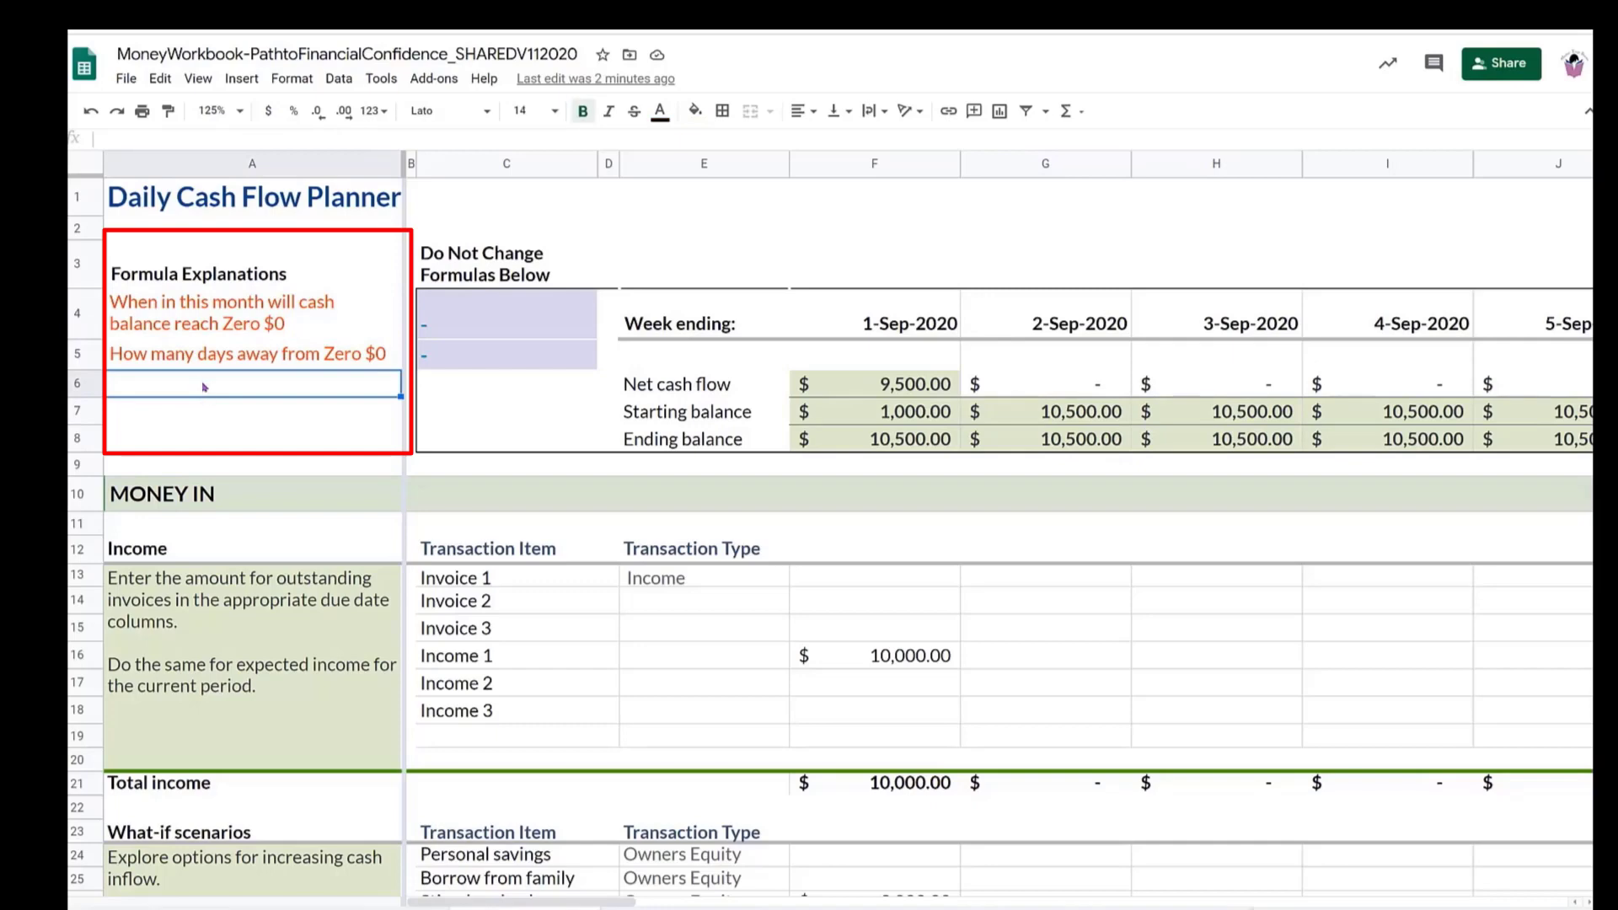
{"action": "left_click", "coordinate": [201, 325]}
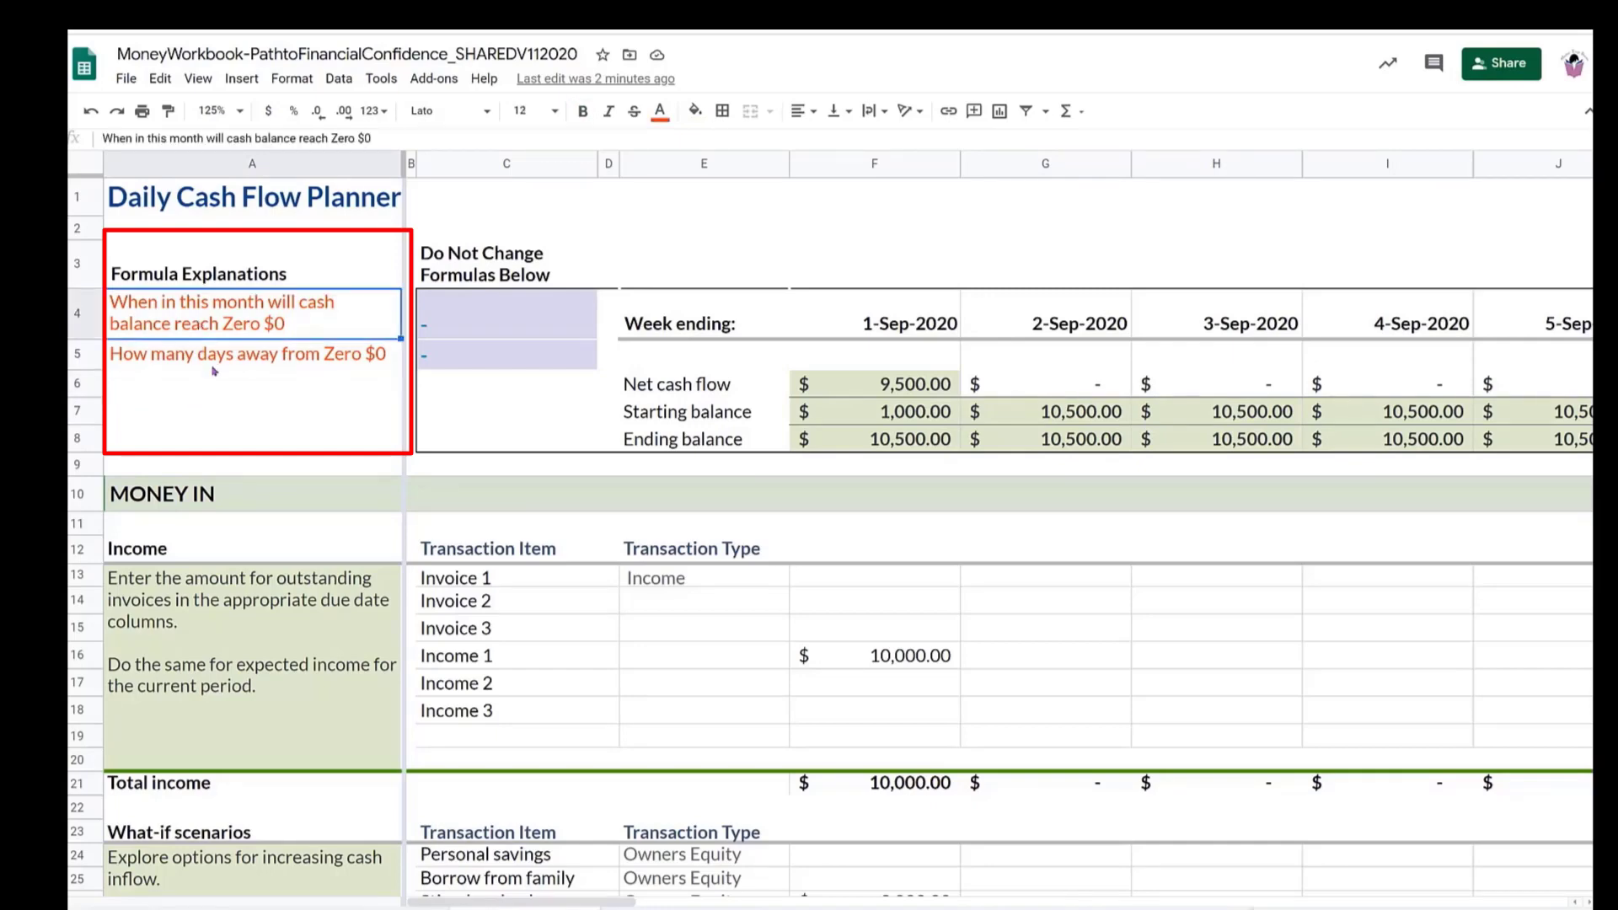
{"action": "left_click", "coordinate": [211, 363]}
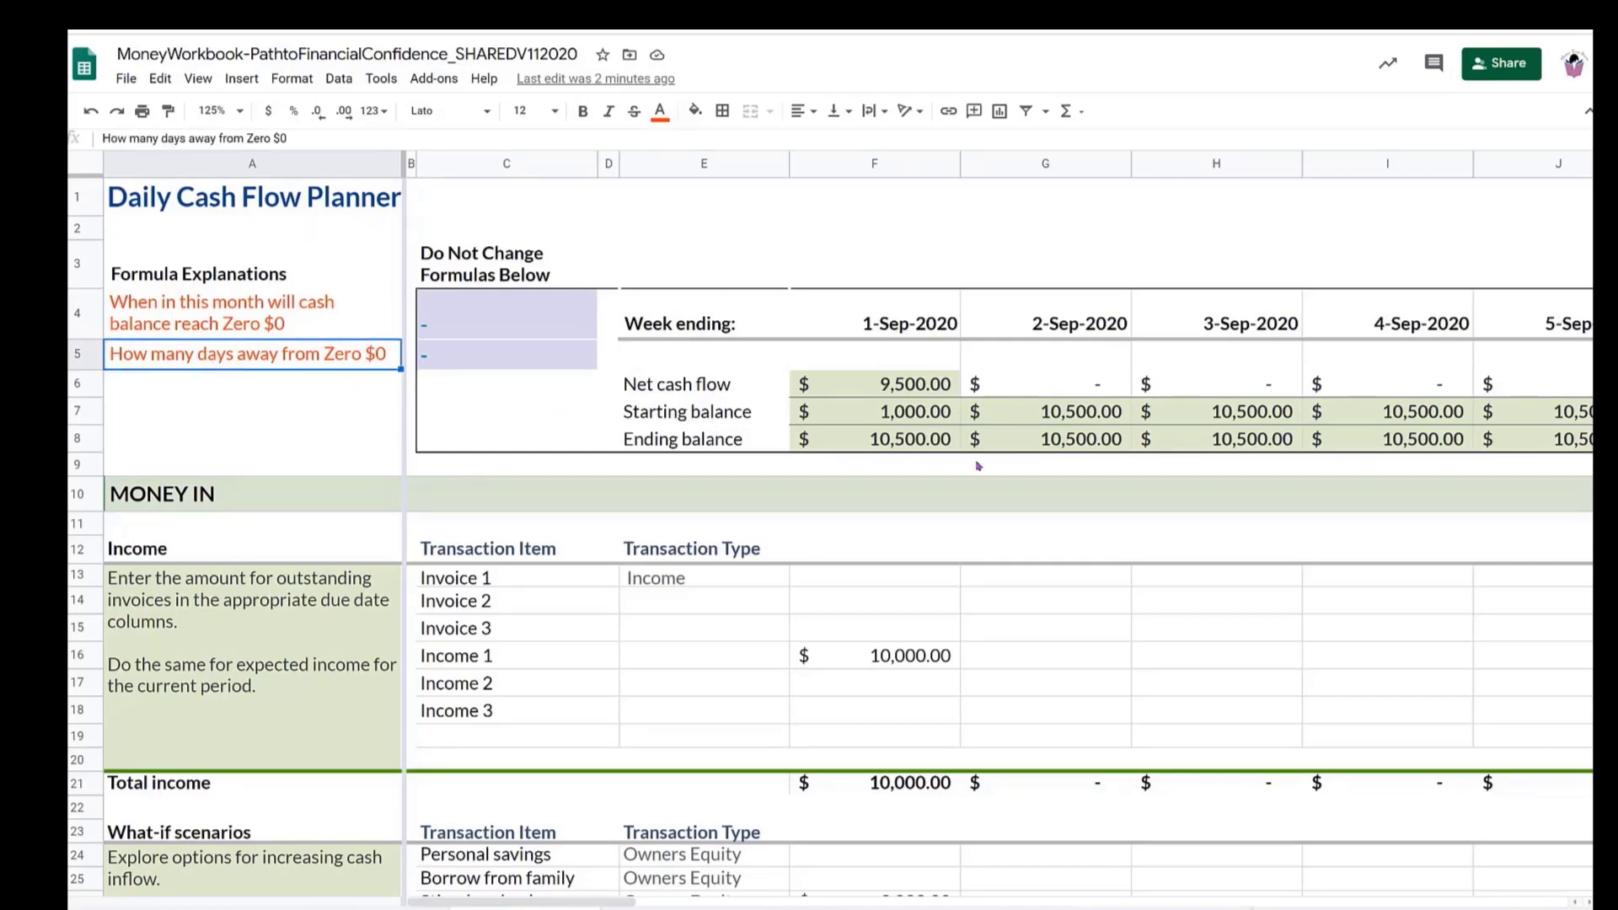
{"action": "left_click", "coordinate": [1087, 445]}
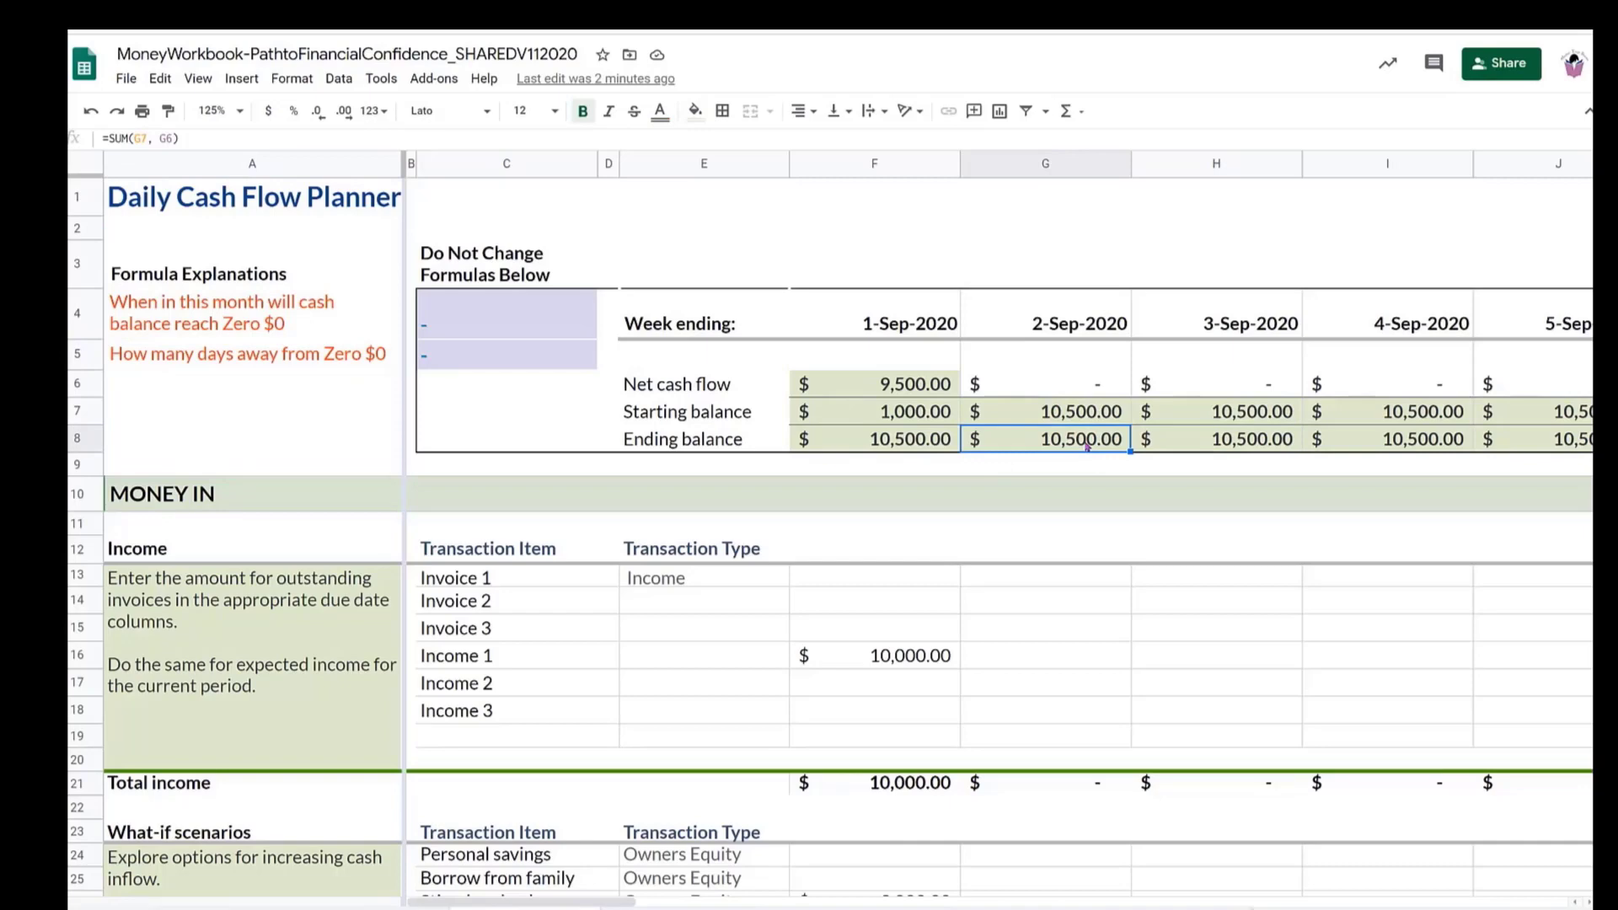